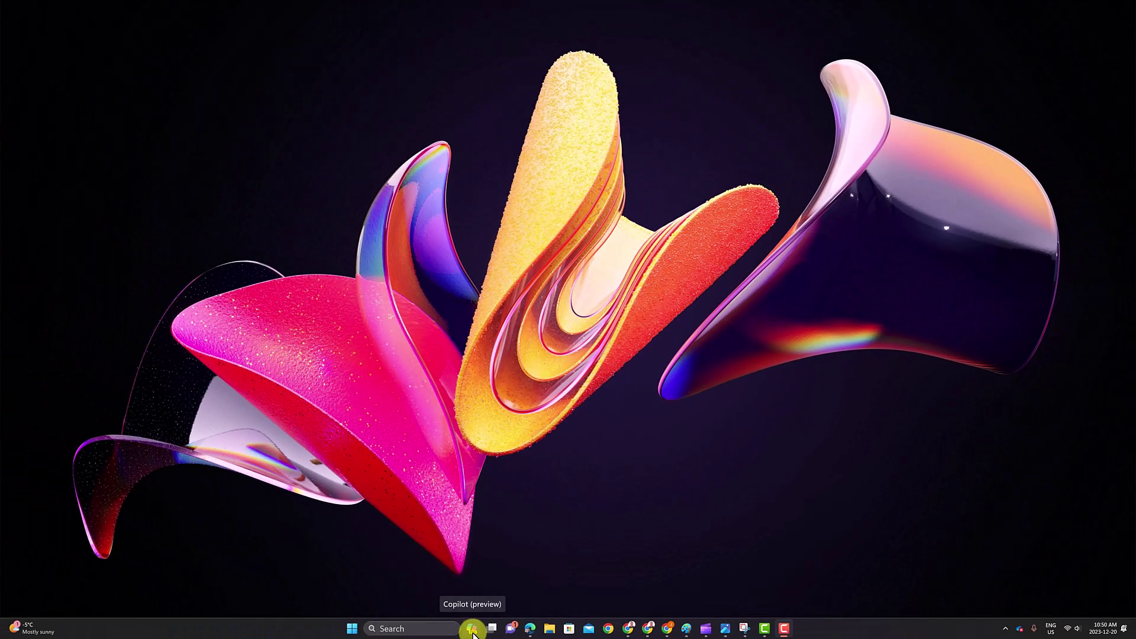
- Open the Copilot (preview) panel from its taskbar icon
left_click(473, 629)
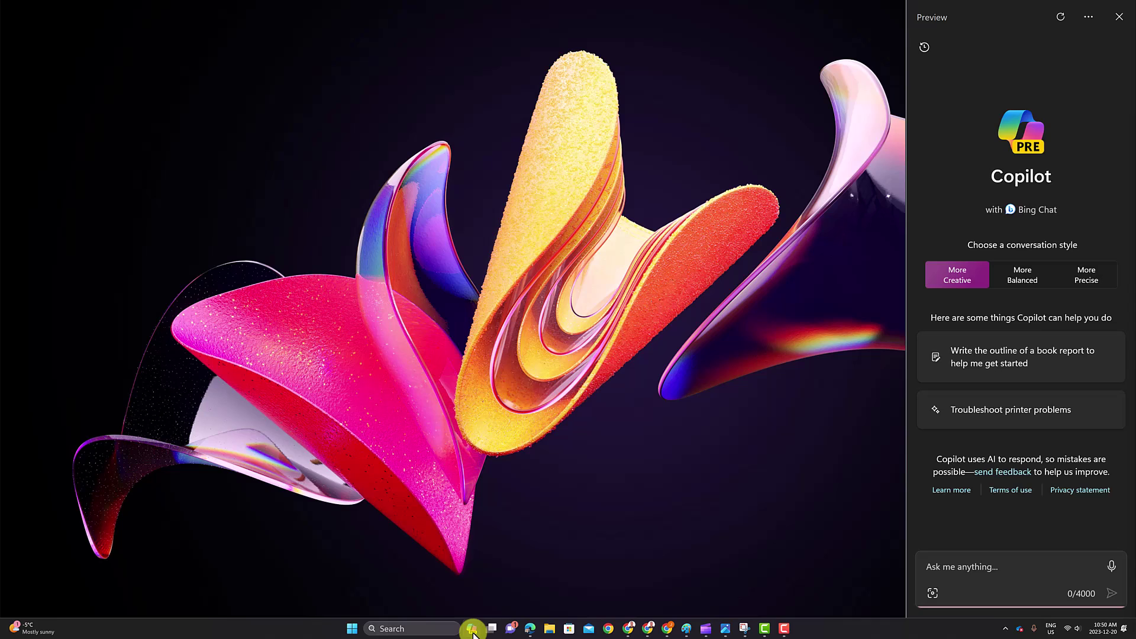
right_click(318, 628)
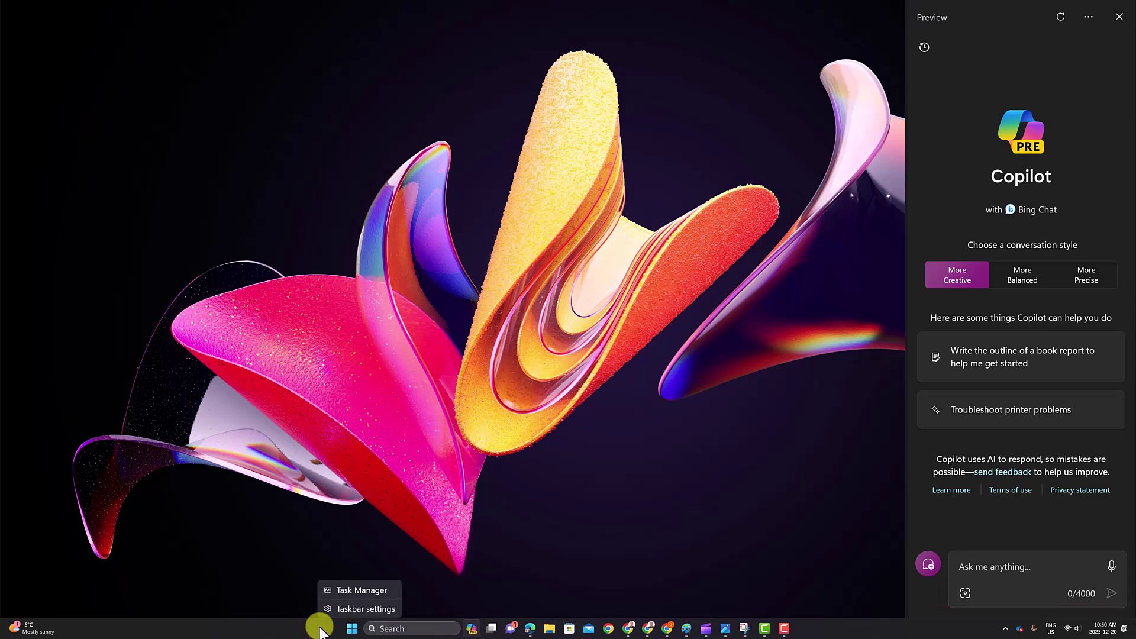
left_click(358, 610)
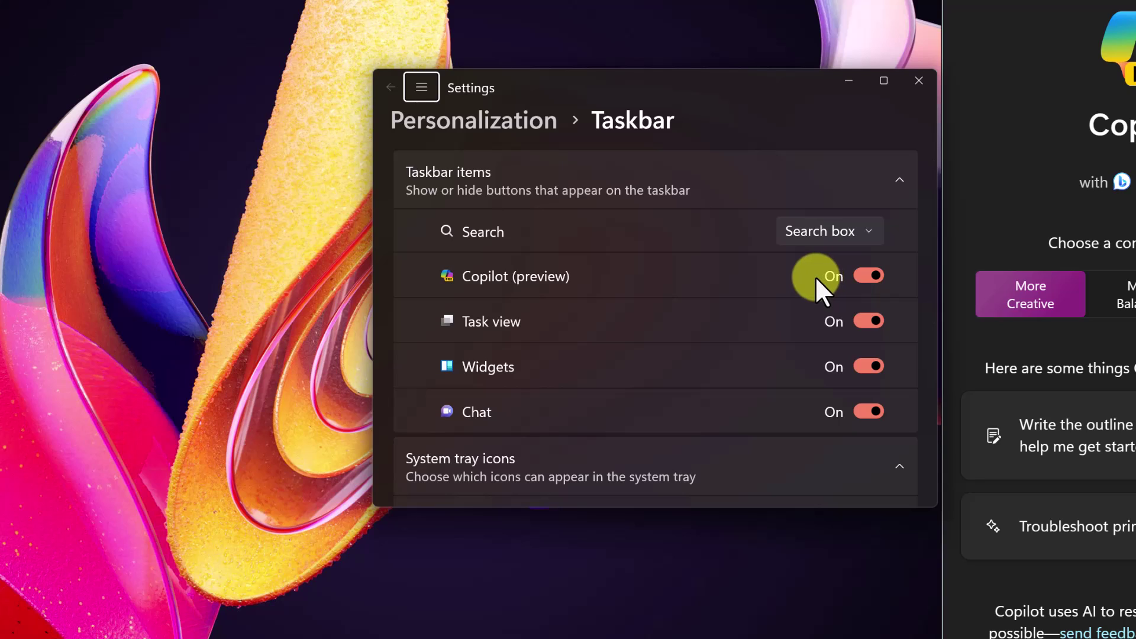
left_click(919, 82)
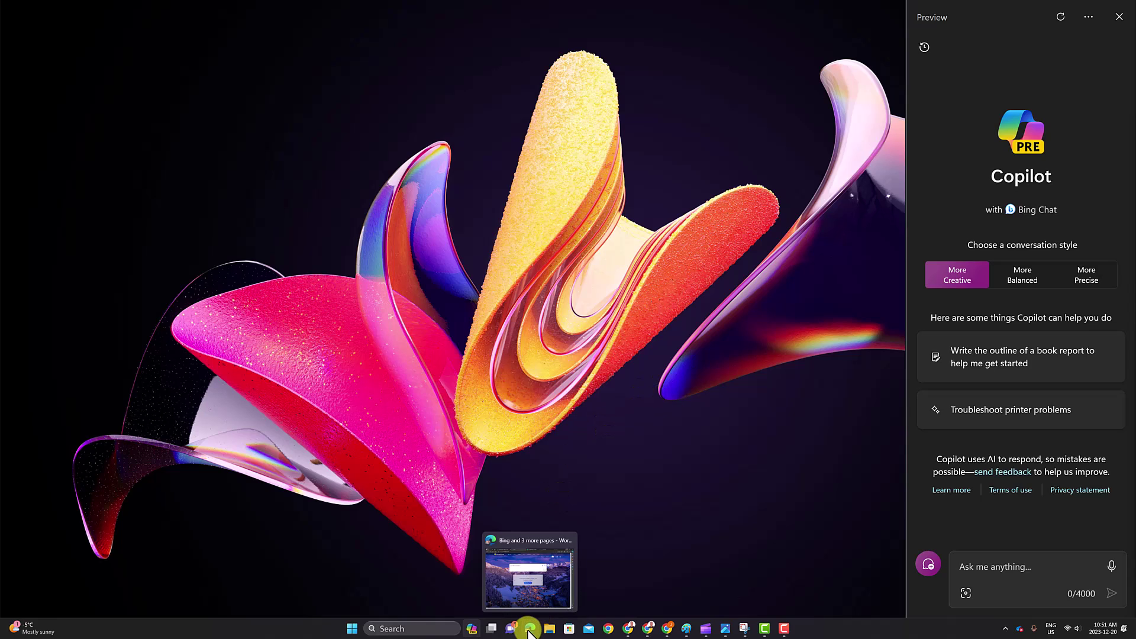
left_click(530, 628)
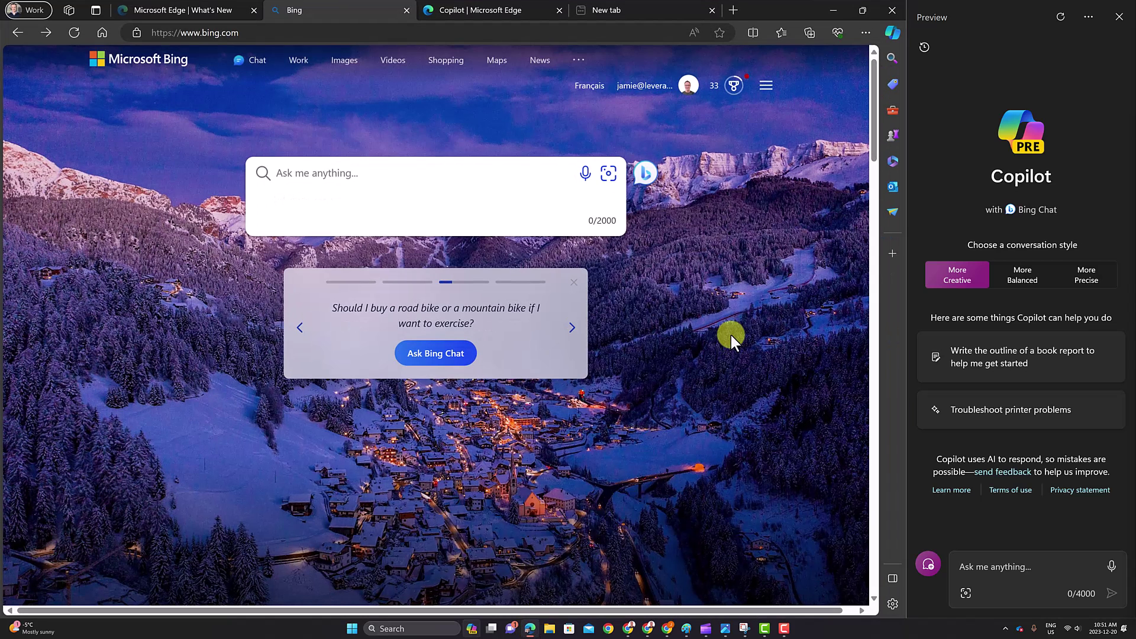
left_click(892, 35)
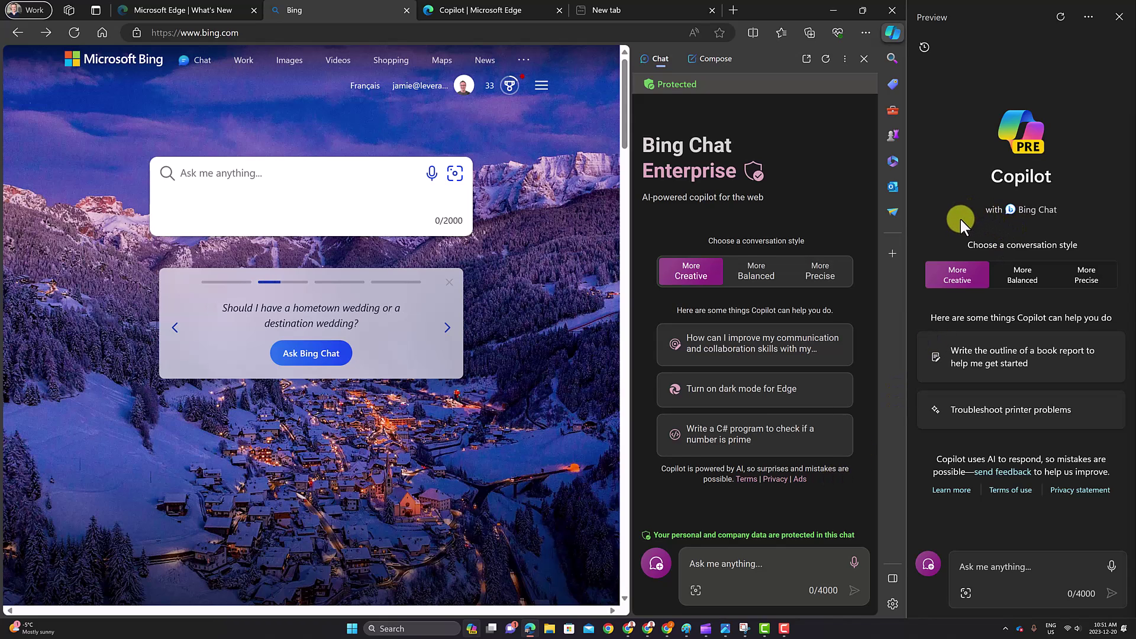
left_click(203, 61)
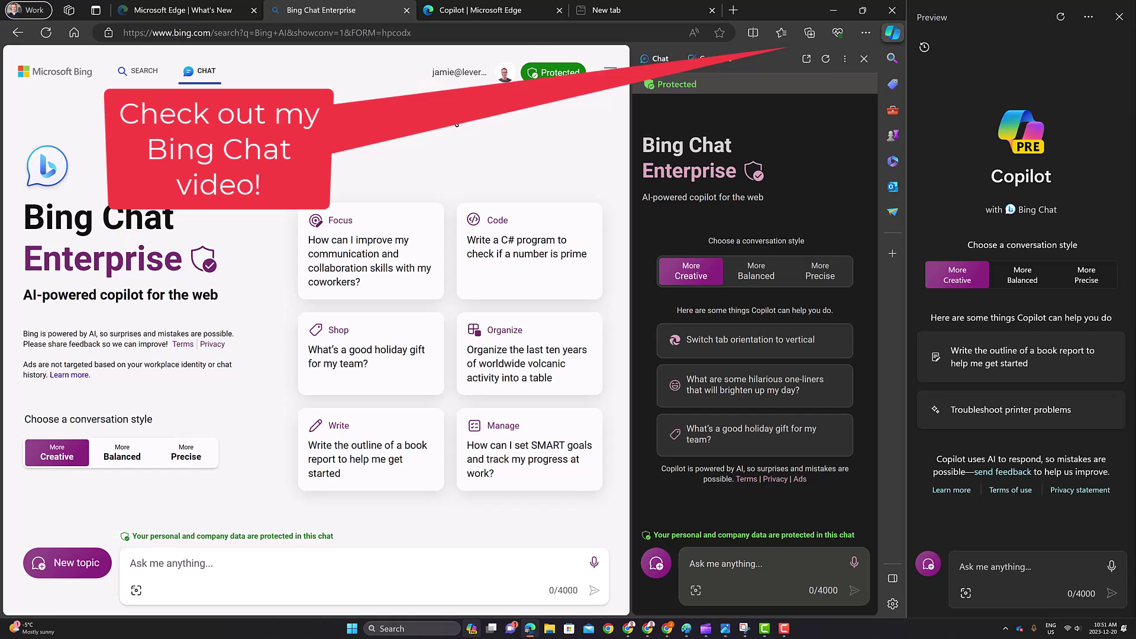
left_click(890, 13)
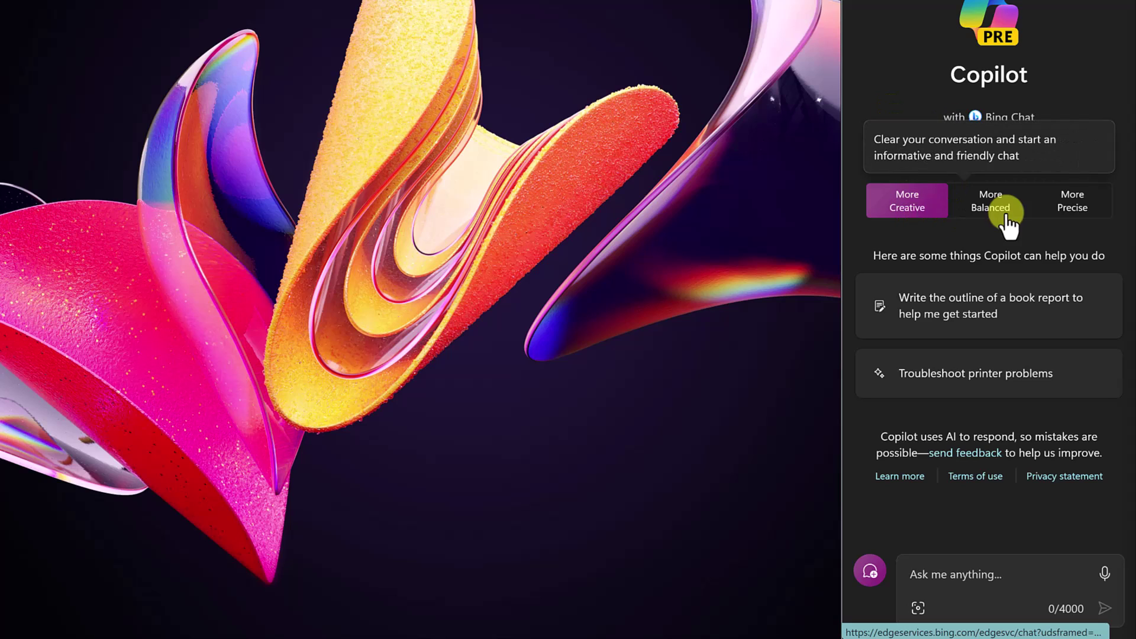
left_click(1070, 213)
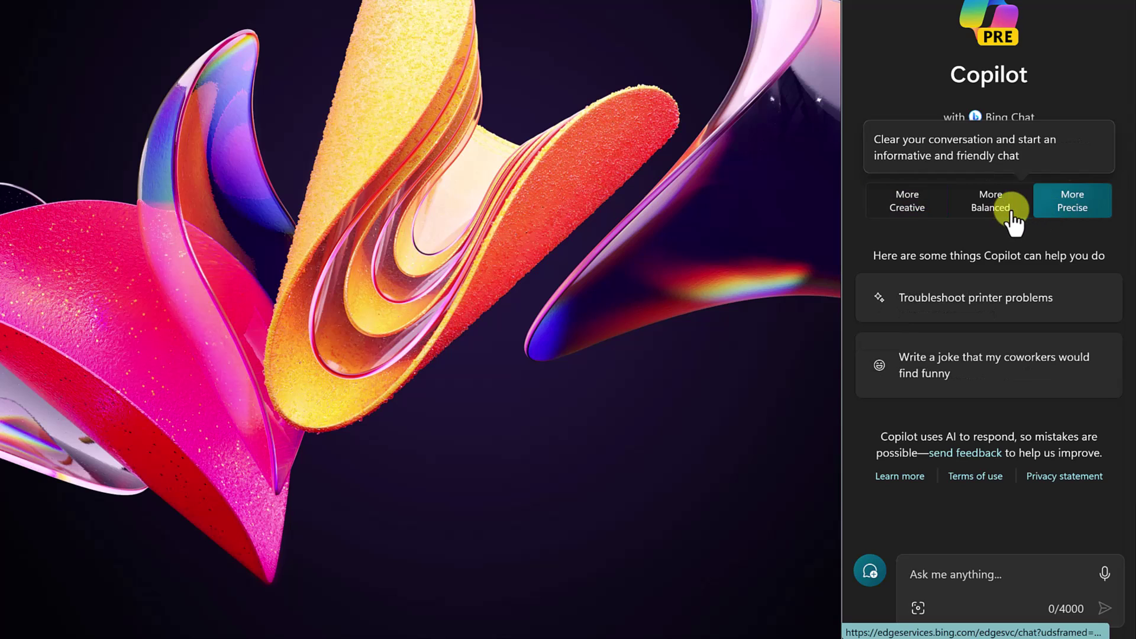
left_click(996, 212)
left_click(918, 212)
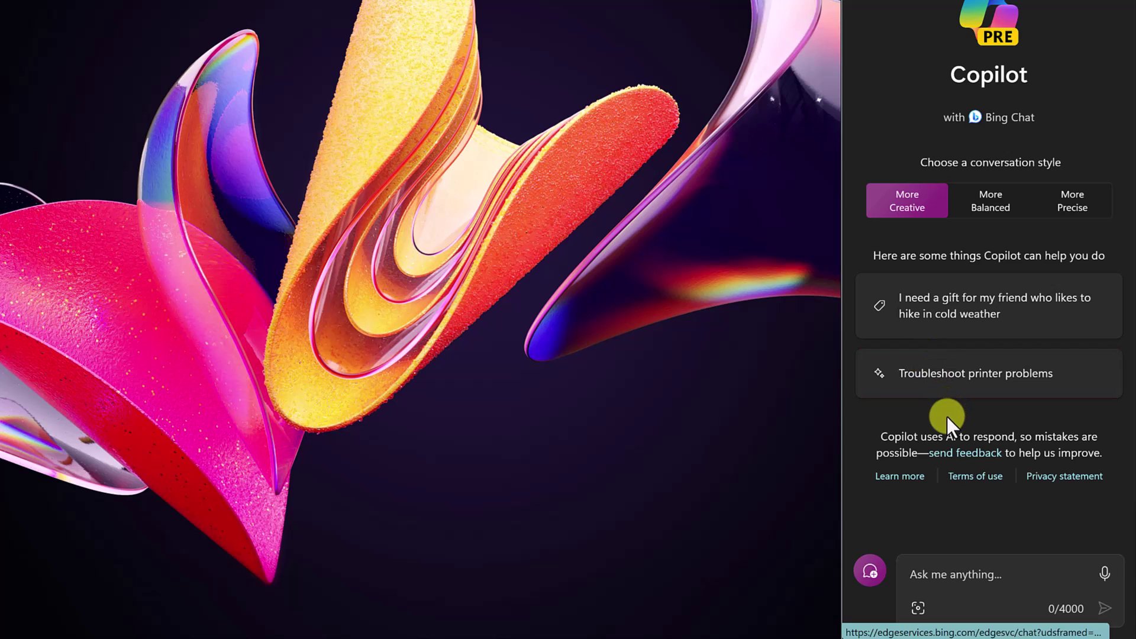
left_click(963, 316)
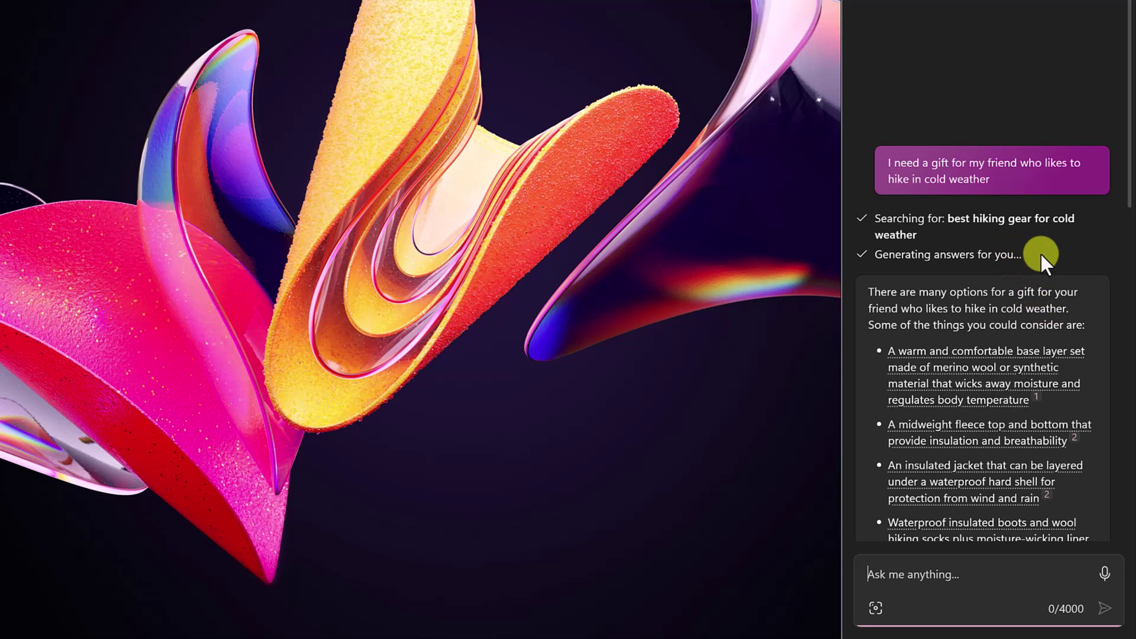
scroll(1041, 254, "down", 4)
scroll(1038, 270, "down", 5)
scroll(1036, 271, "down", 2)
scroll(1036, 307, "down", 2)
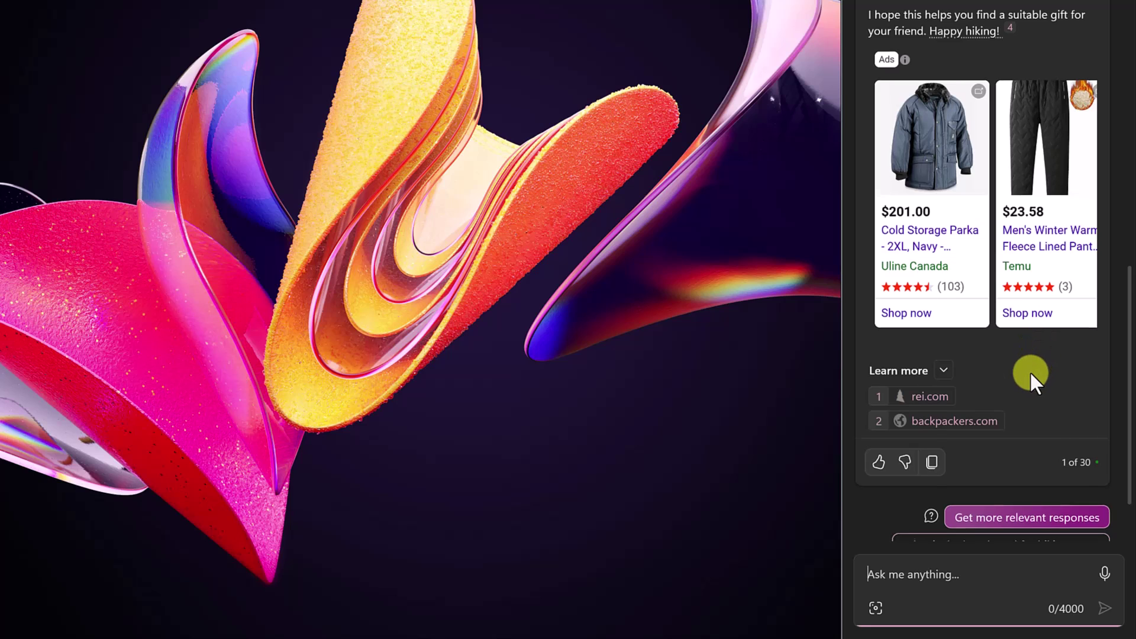
left_click(1035, 448)
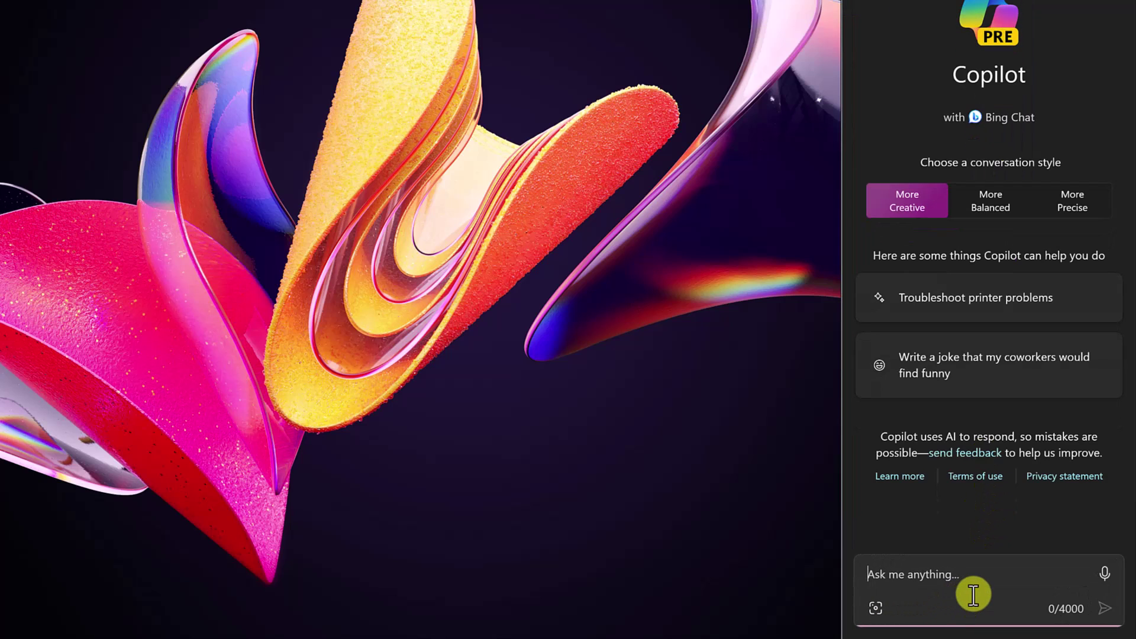
type("draw a cat surfing")
key("Return")
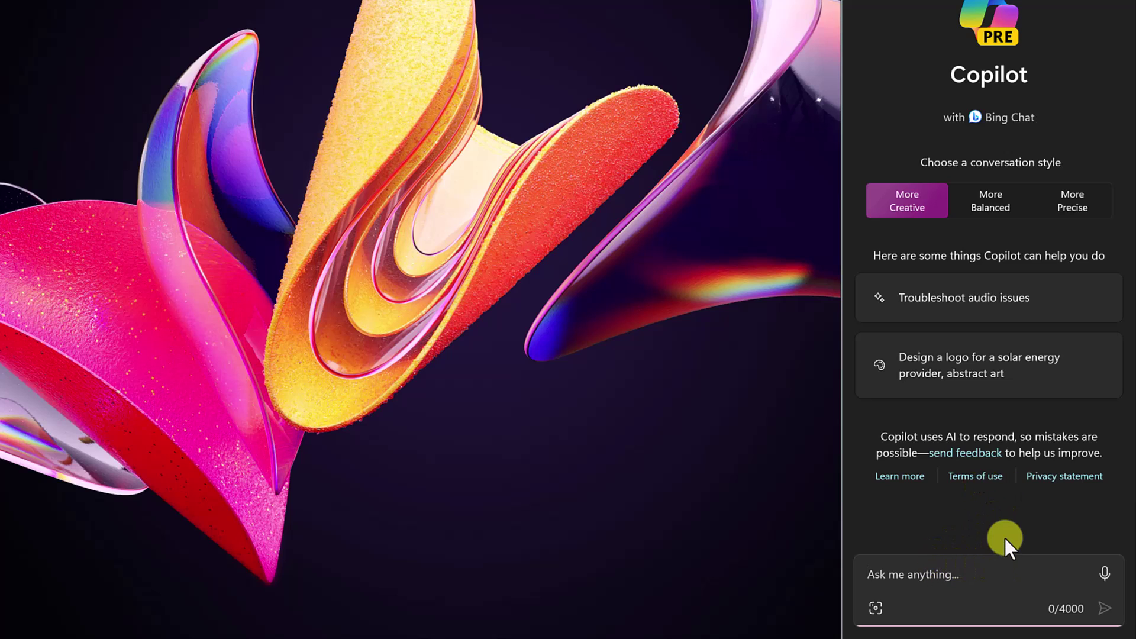
- Send Copilot the request 'Start focus session', correcting a typo and accepting the autocomplete
type("Start focus e")
key("BackSpace")
type("s")
key("Tab")
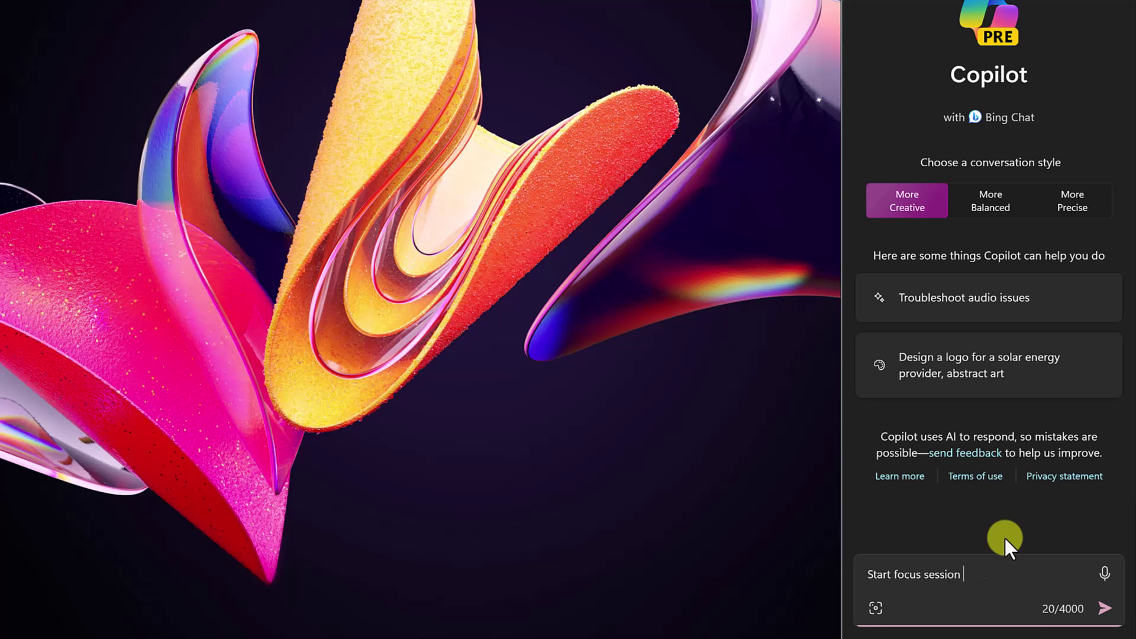
key("Return")
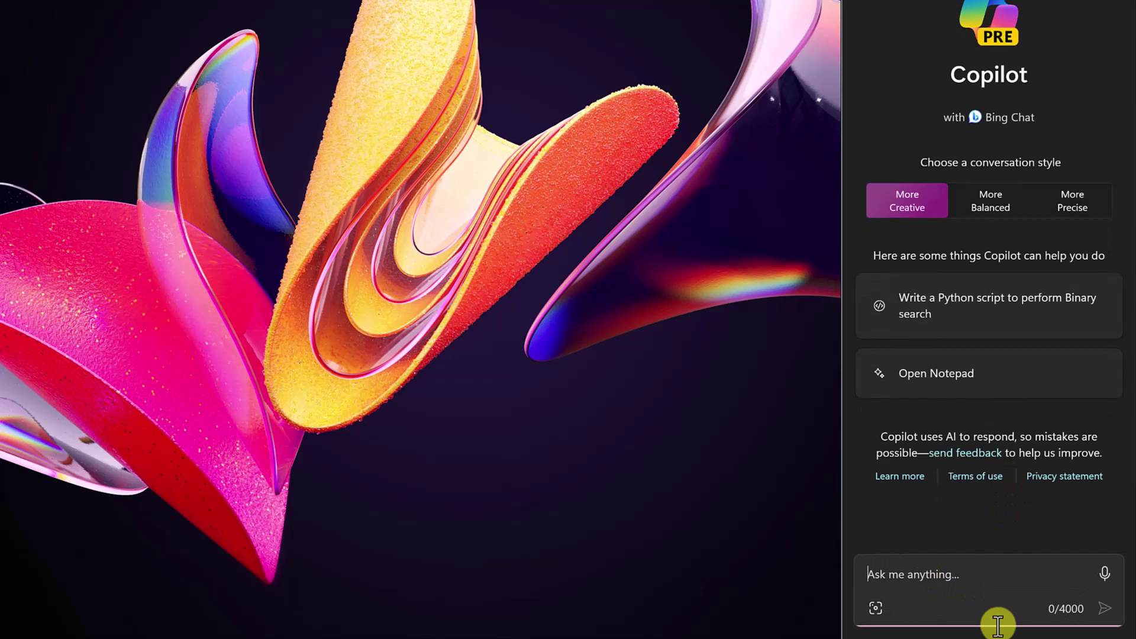
- Have Copilot launch Word with an 'open word' request, then minimize Word
type("open ")
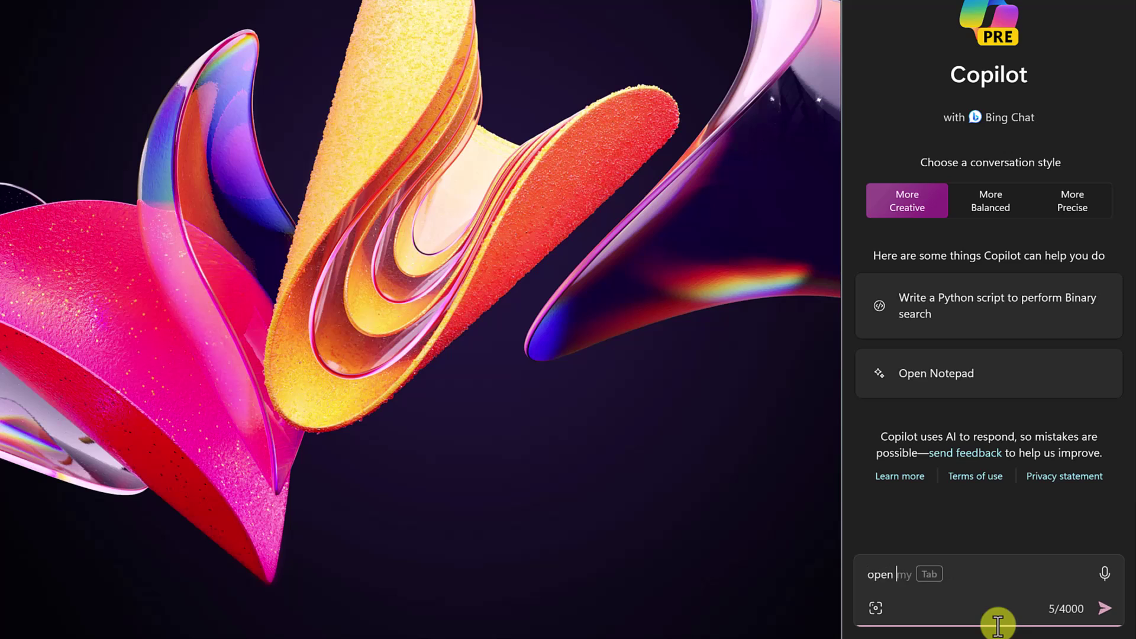
type("word")
key("Return")
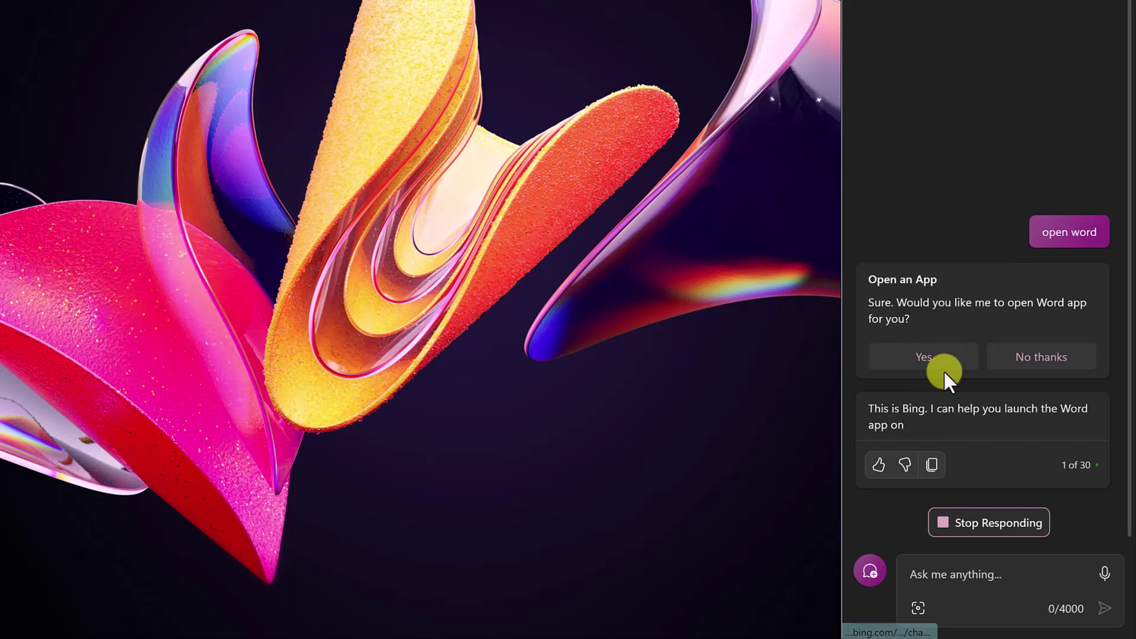
left_click(944, 372)
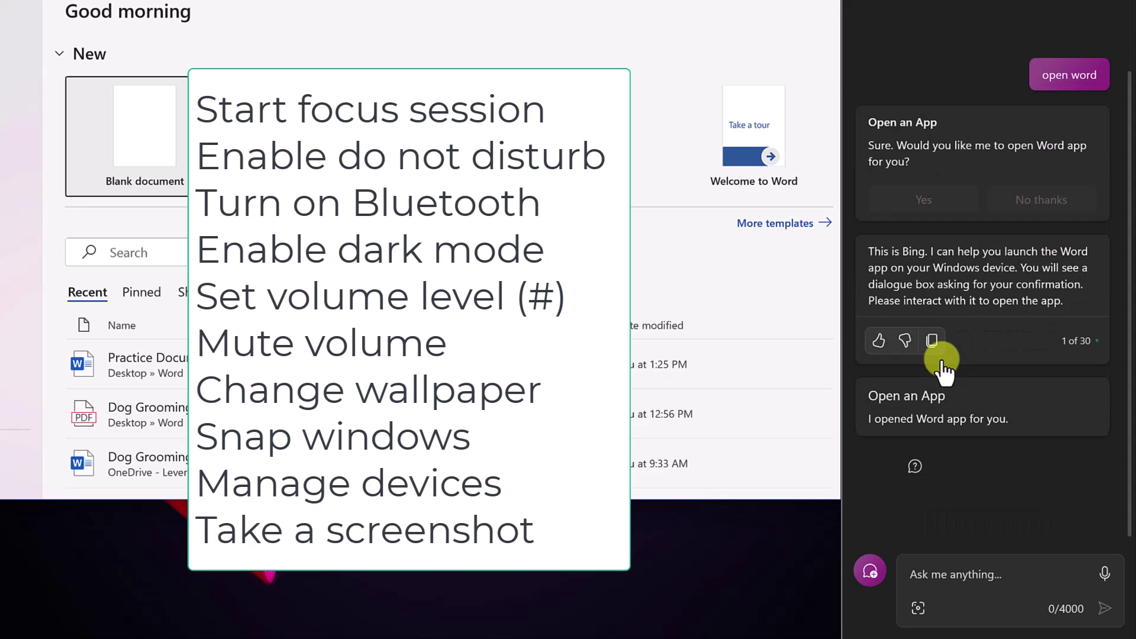
left_click(772, 8)
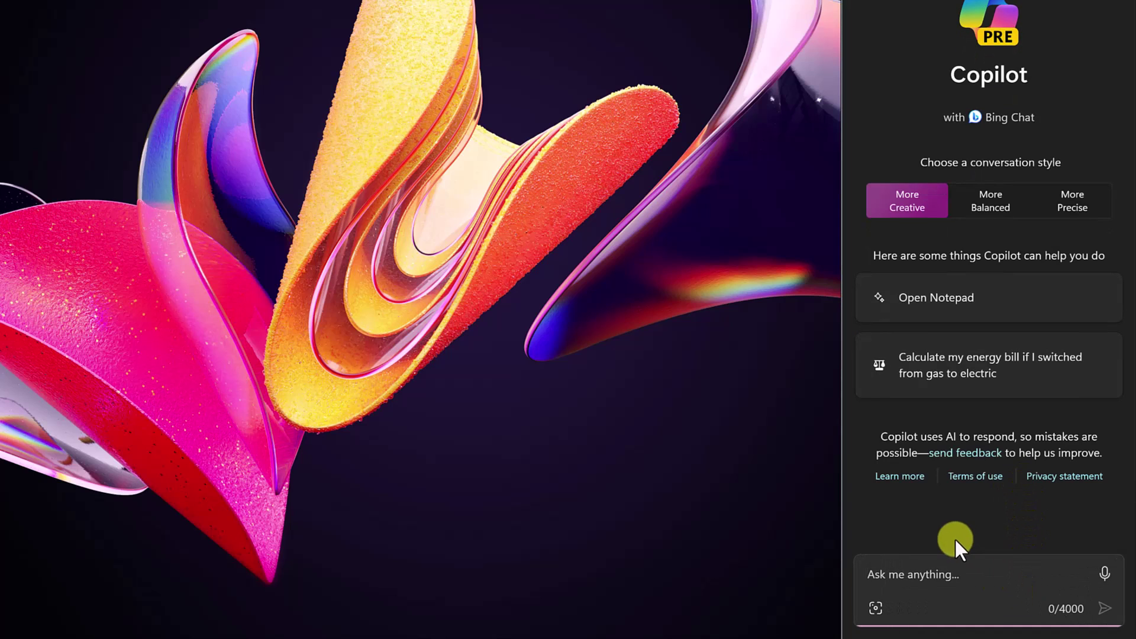
- Speak a change-the-wallpaper request to Copilot using the microphone button
left_click(1103, 578)
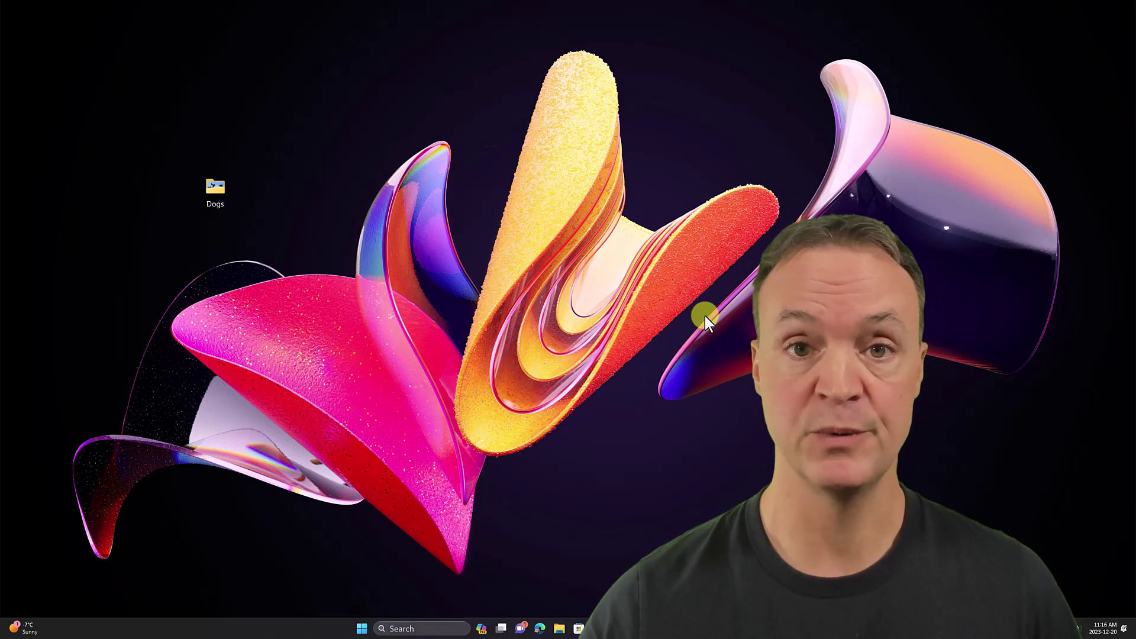
- Launch Paint from Search's Recent list and zoom out on the blank canvas
left_click(415, 627)
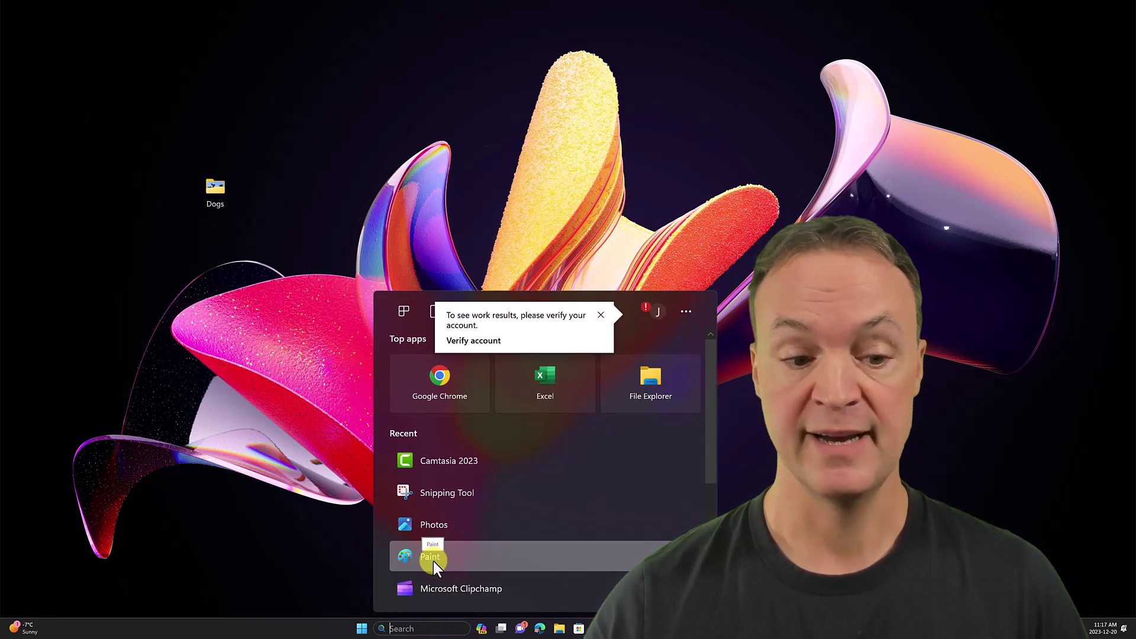
left_click(447, 561)
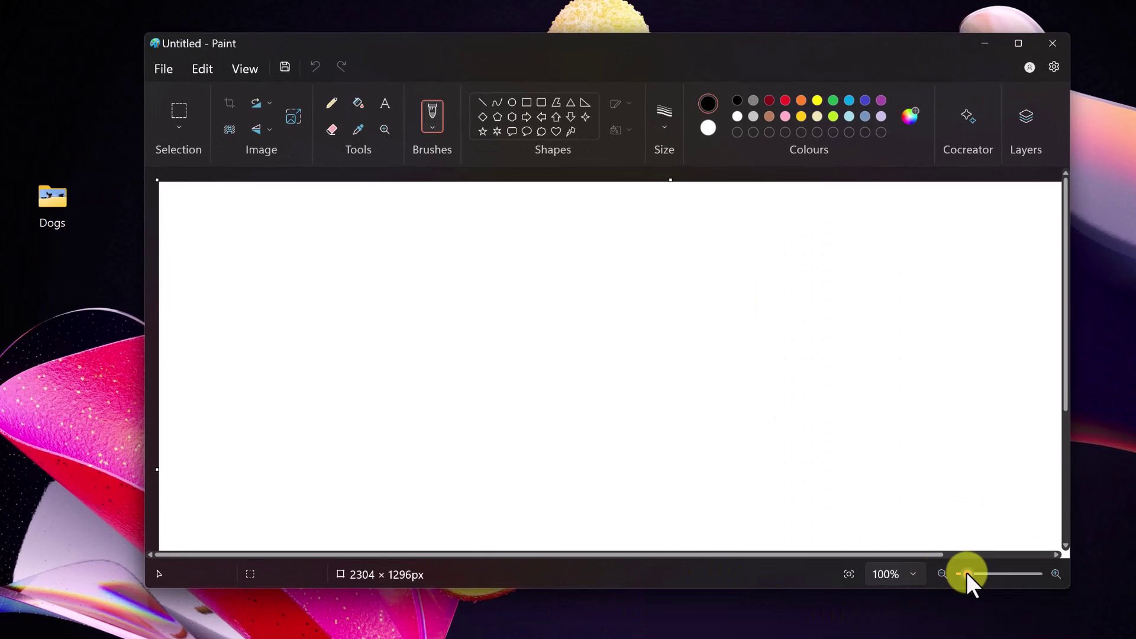
left_click_drag(966, 574, 963, 573)
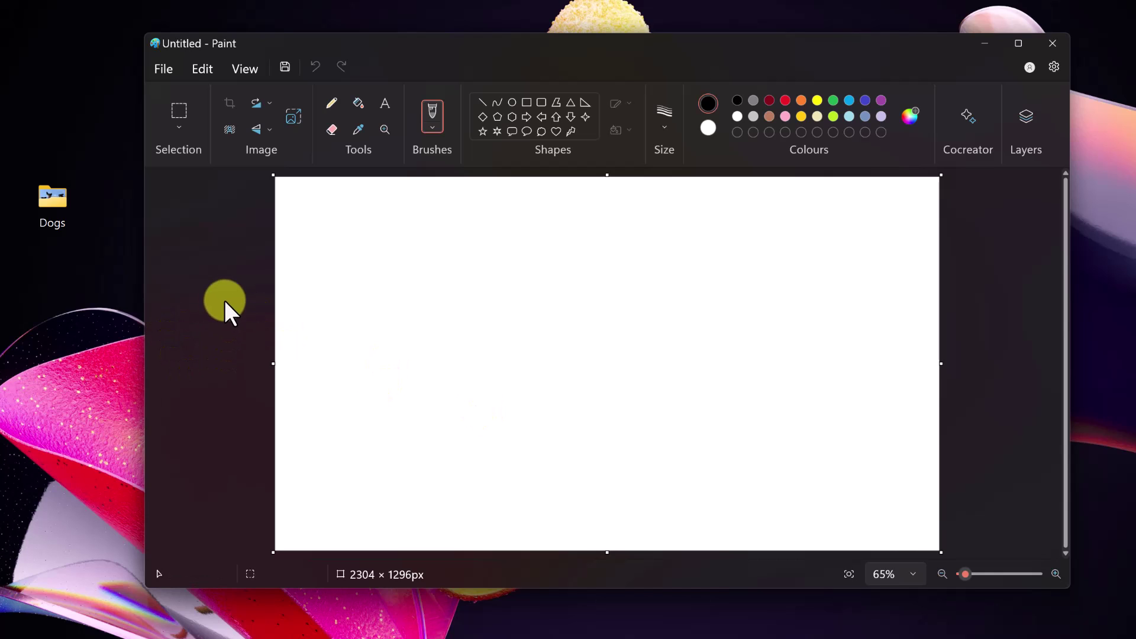
- Drag the bulldog photo from the desktop Dogs folder into Paint
left_click(53, 199)
double_click(53, 200)
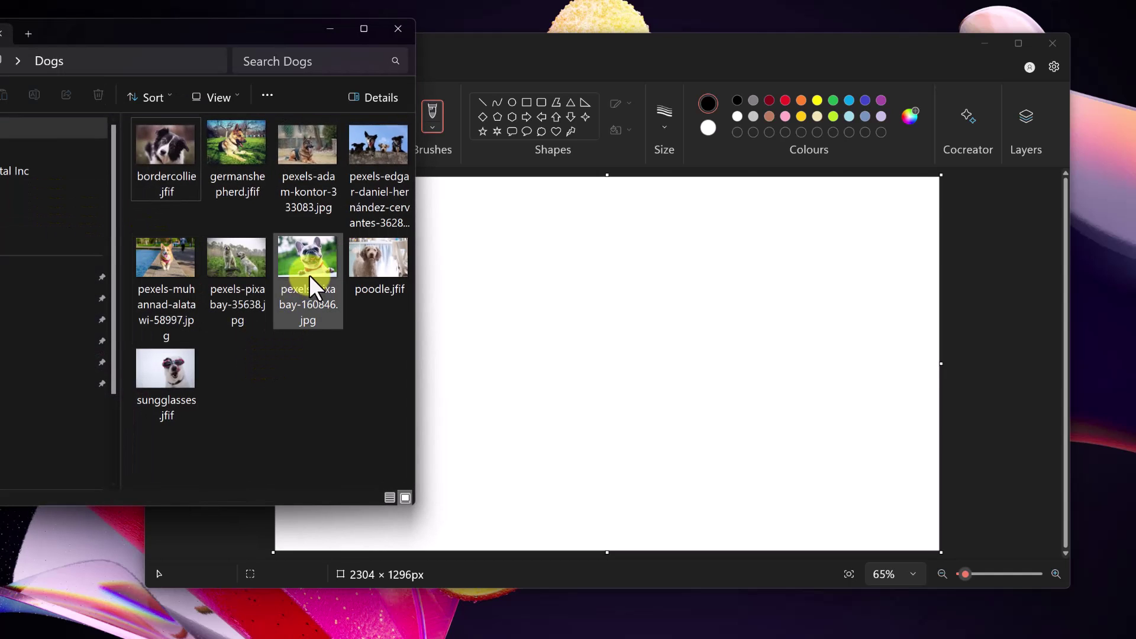
left_click_drag(310, 274, 595, 330)
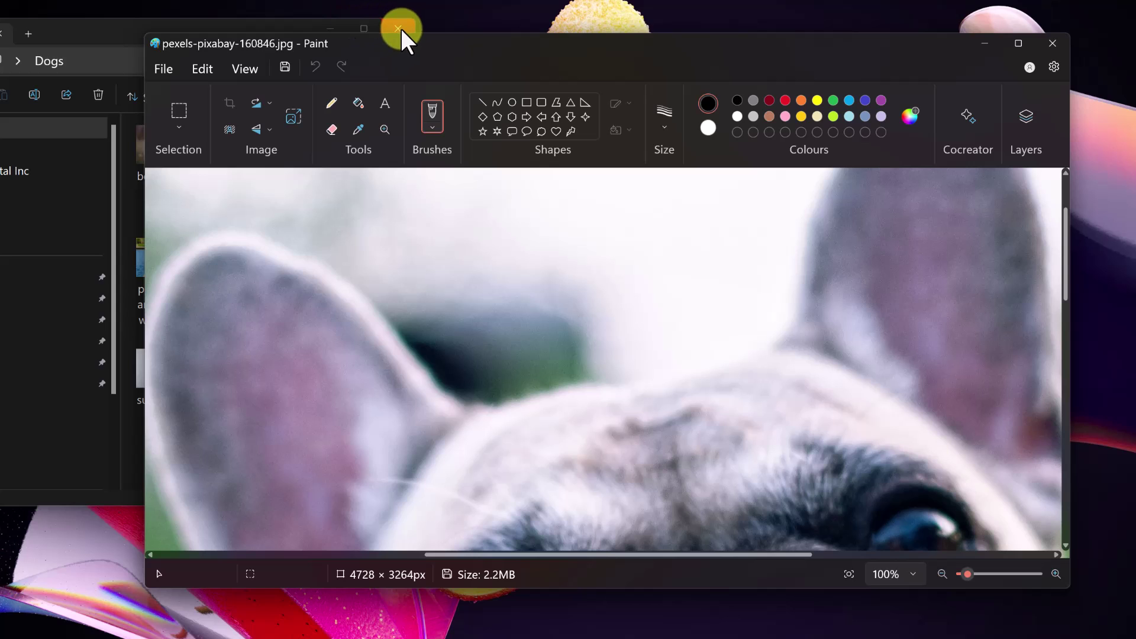
left_click(399, 28)
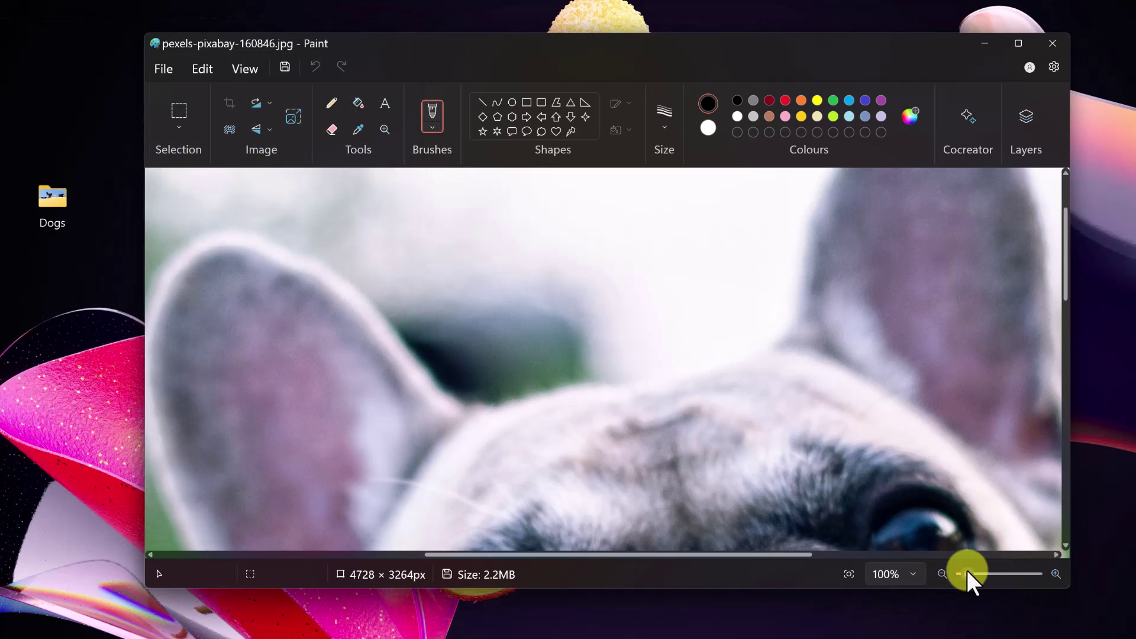
- Frame the dog with the zoom slider and remove the photo's background
left_click_drag(968, 572, 961, 572)
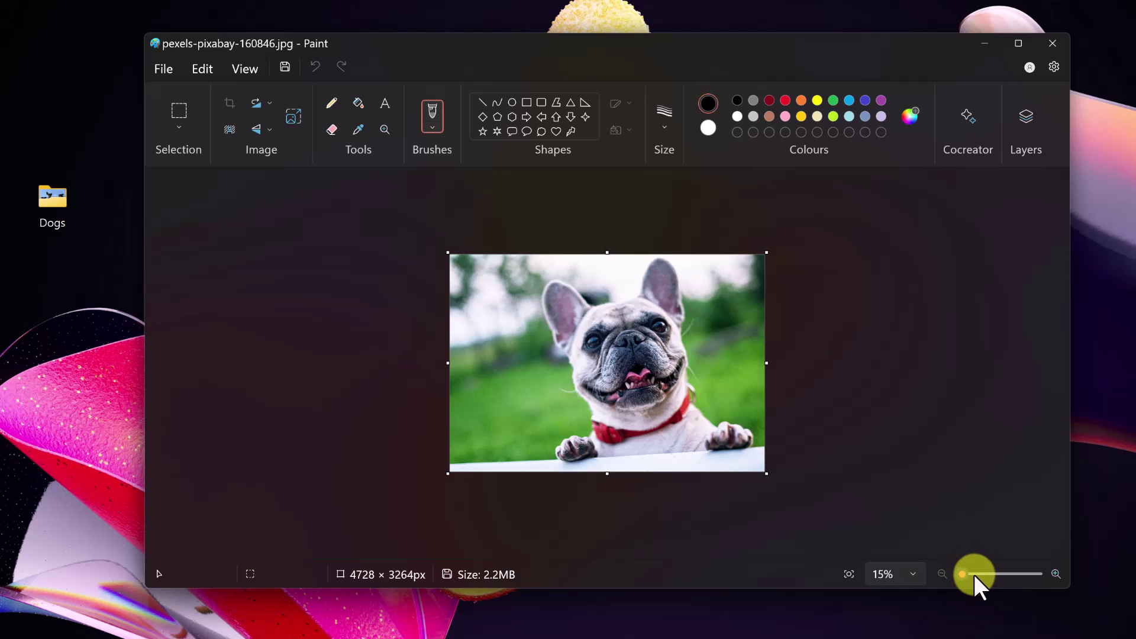
left_click(972, 574)
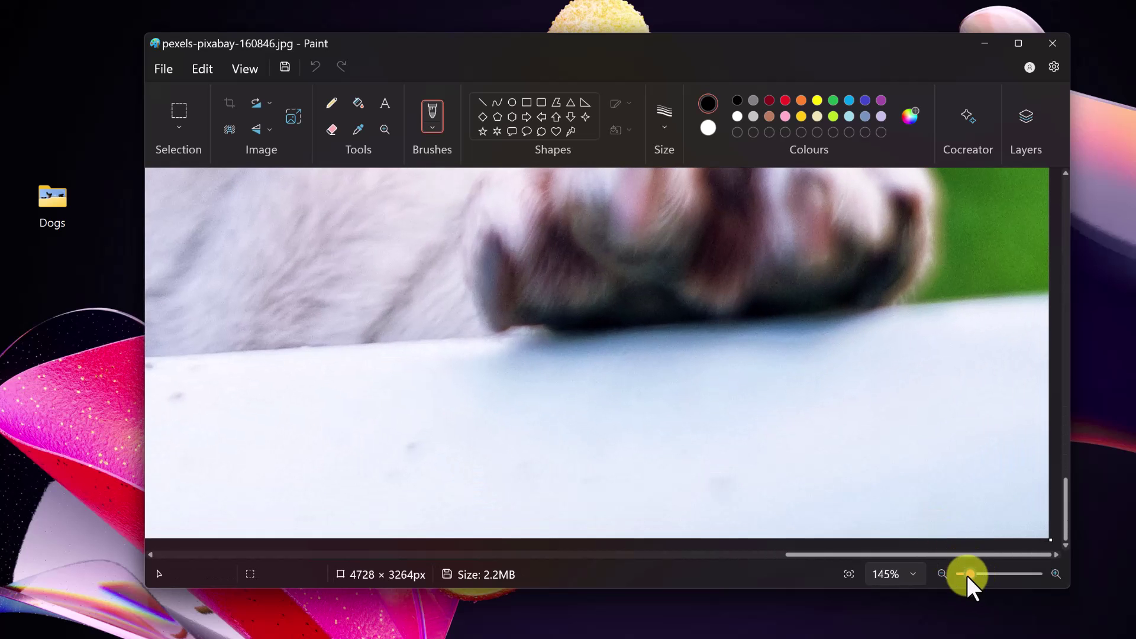
left_click_drag(966, 575, 960, 576)
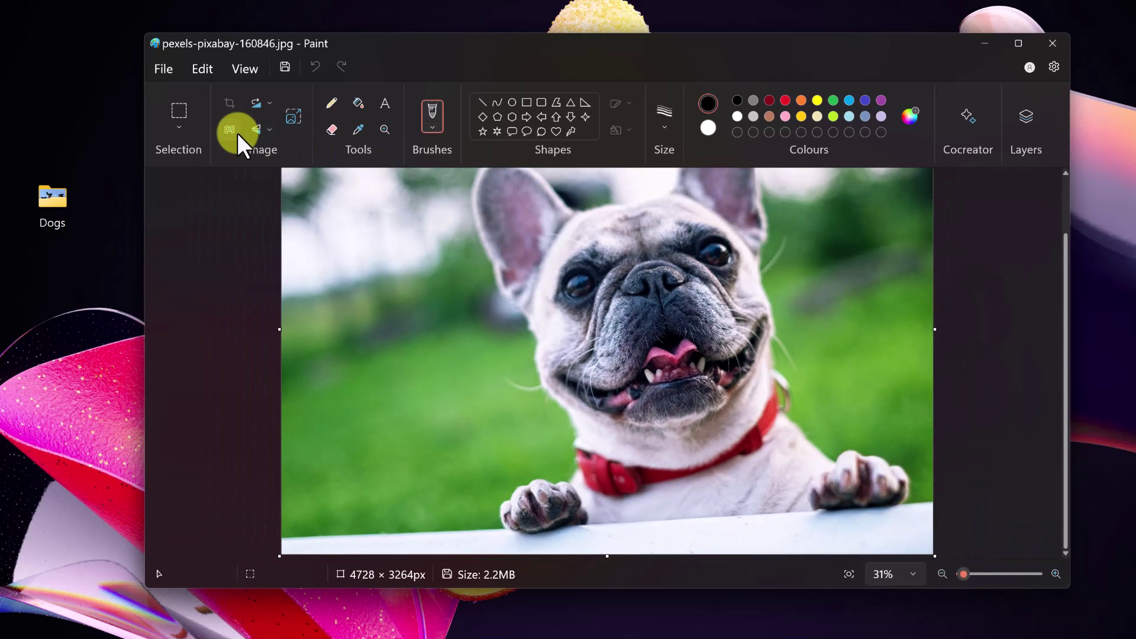
left_click(228, 132)
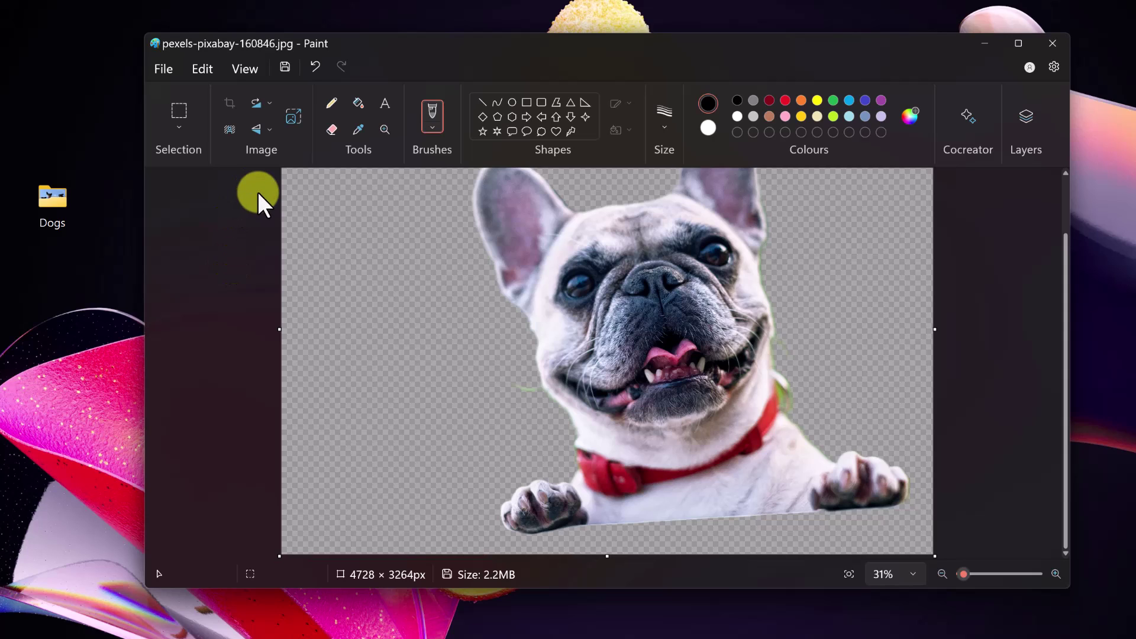
- Start a new blank canvas, discarding the bulldog image unsaved, and zoom out
left_click(156, 69)
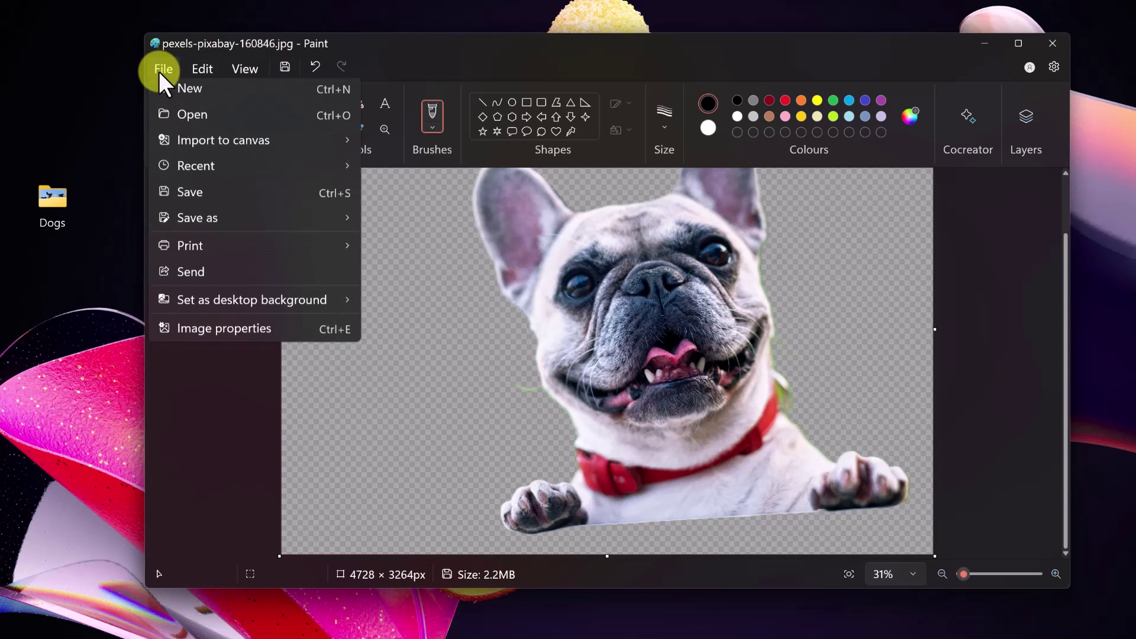
left_click(184, 94)
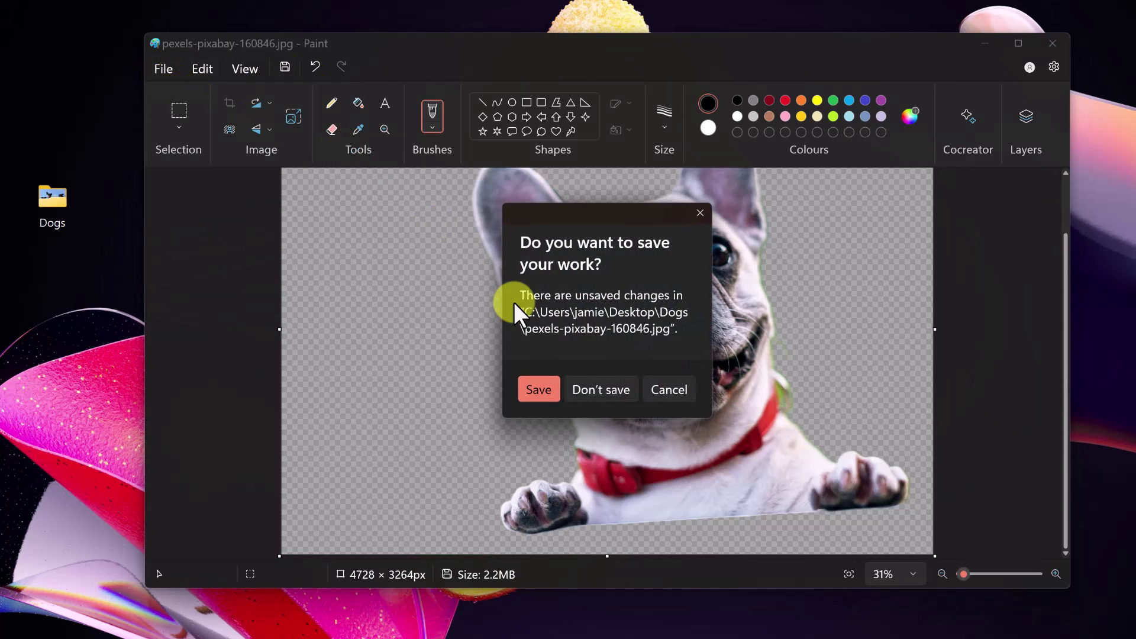
left_click(593, 390)
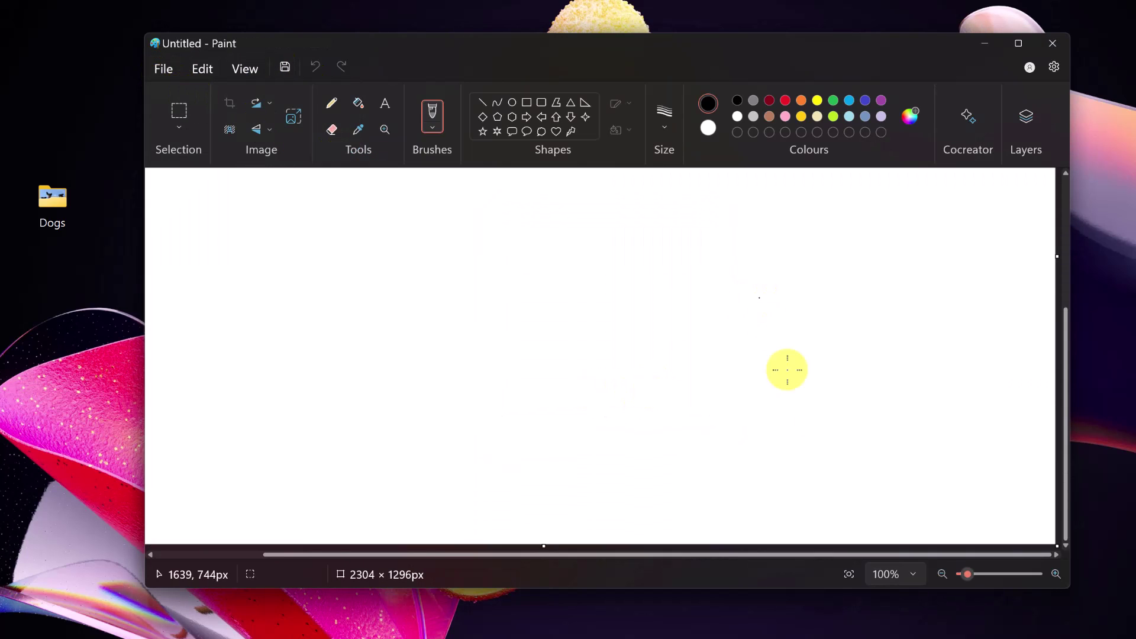
left_click_drag(963, 574, 963, 574)
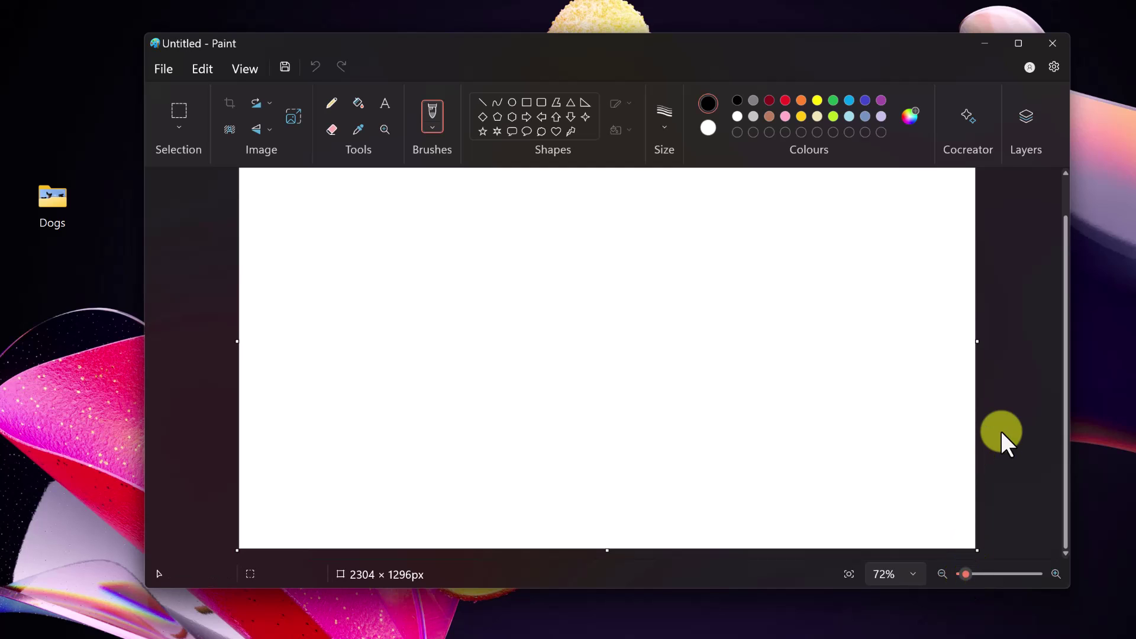
- Enter the prompt 'pig riding a dragon' in Cocreator
left_click(967, 120)
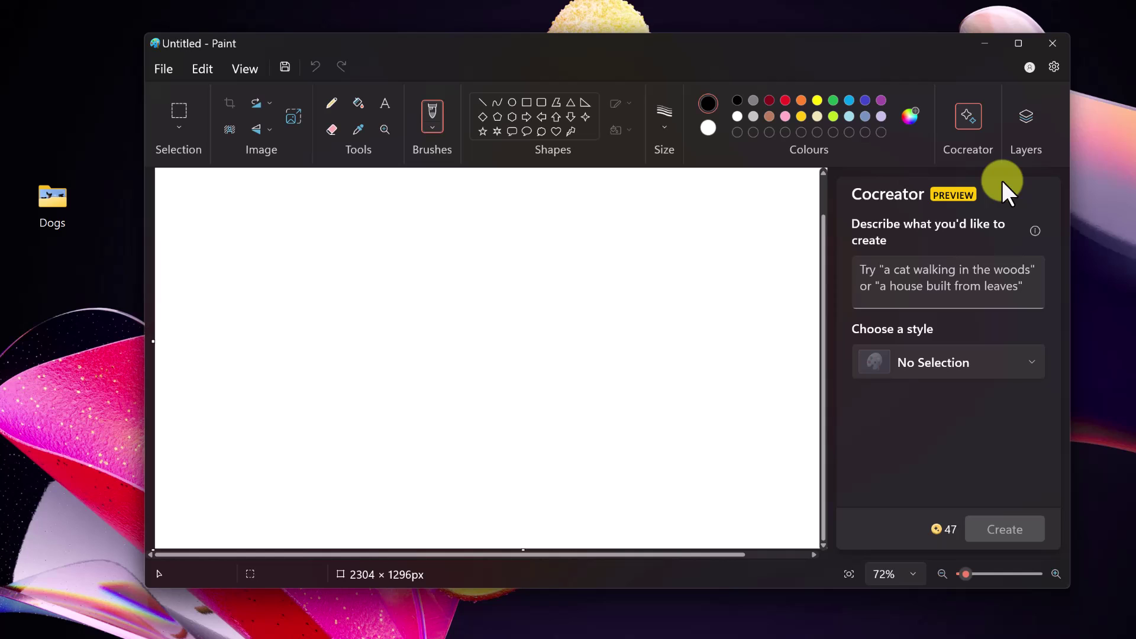
left_click(911, 278)
type("pig riding a dragon")
- Generate Watercolor-style images and show options for a generated variant
left_click(953, 362)
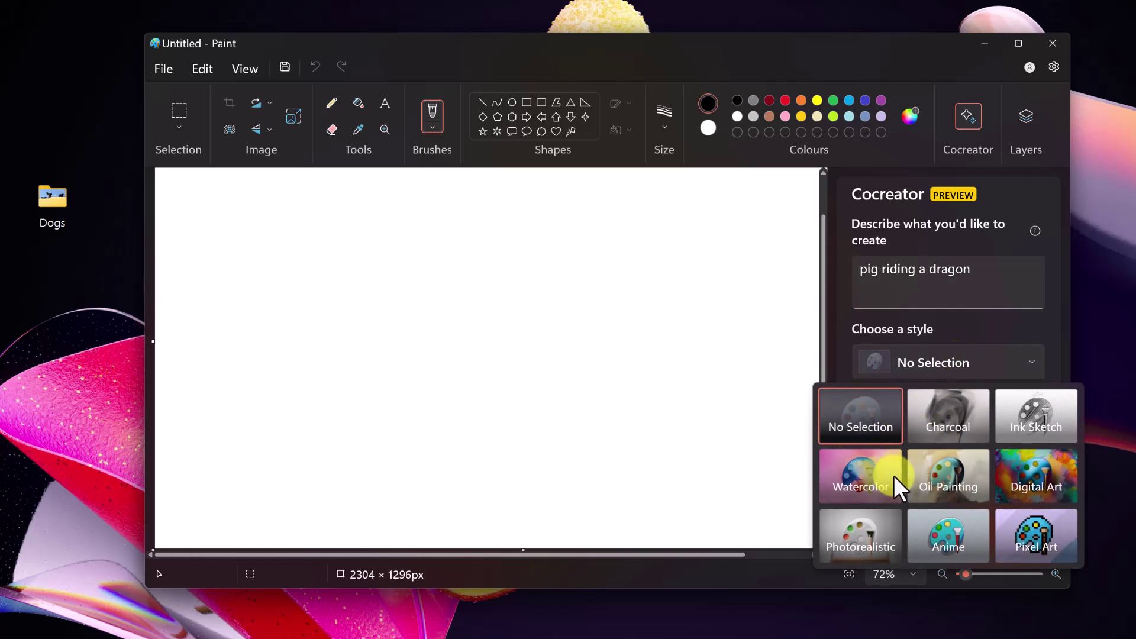
left_click(872, 486)
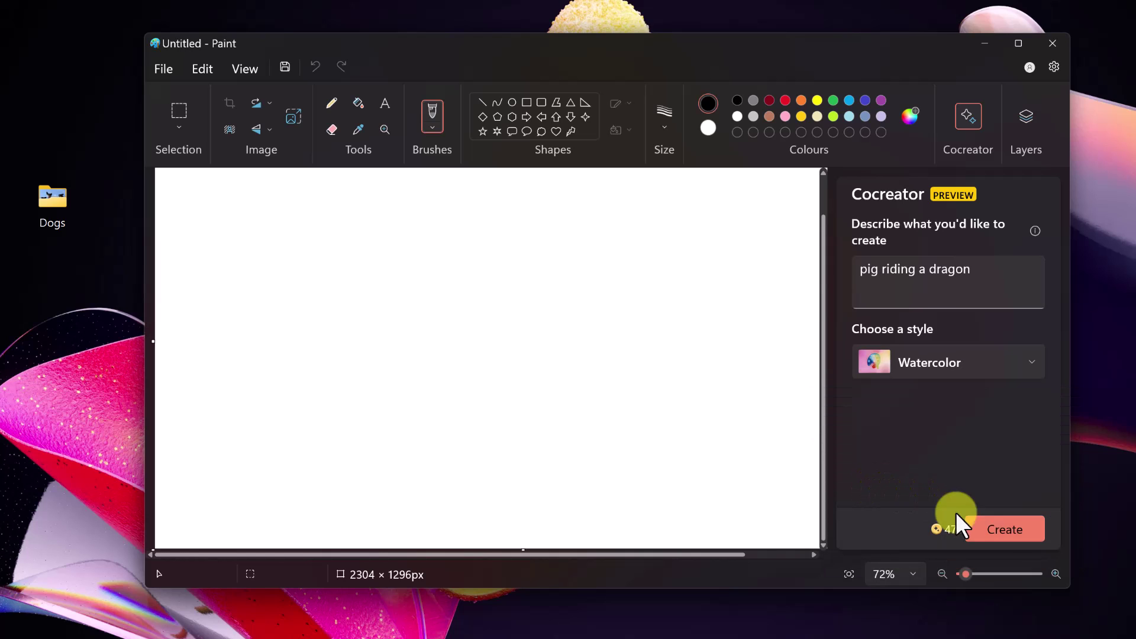
left_click(1002, 532)
left_click(1014, 533)
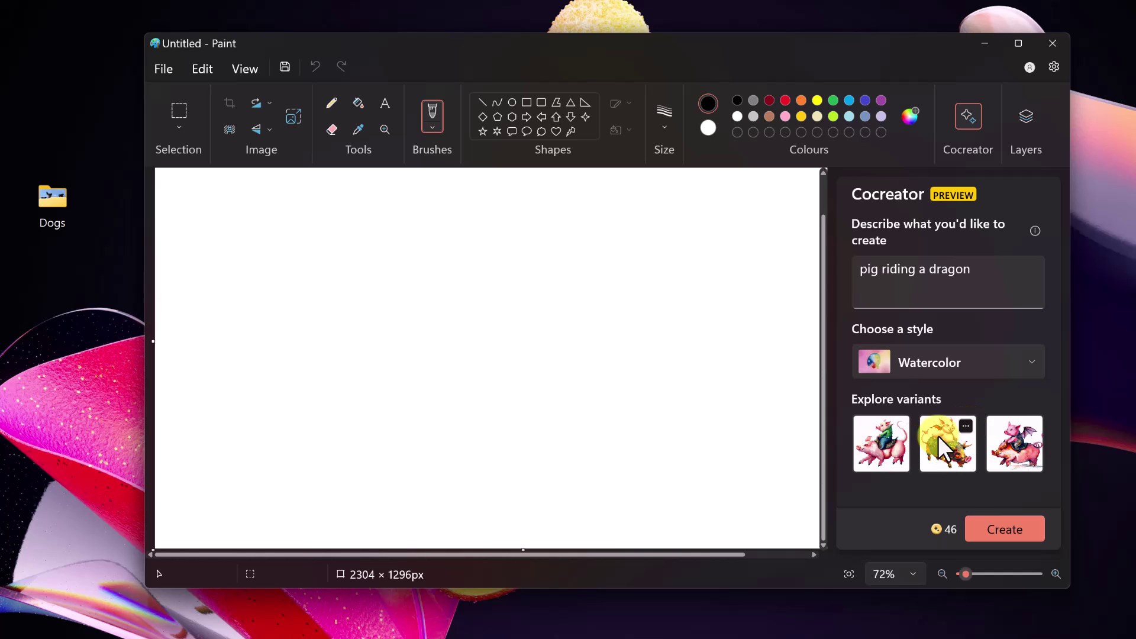
left_click(965, 423)
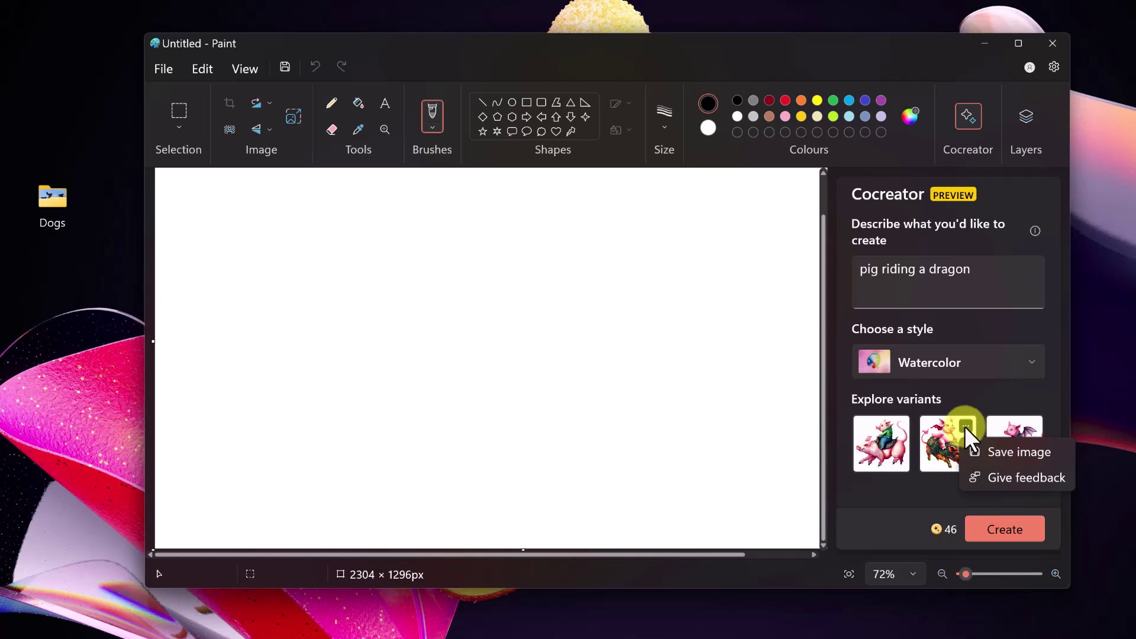
- Place the first watercolor pig-riding-a-dragon image on the canvas
left_click(881, 446)
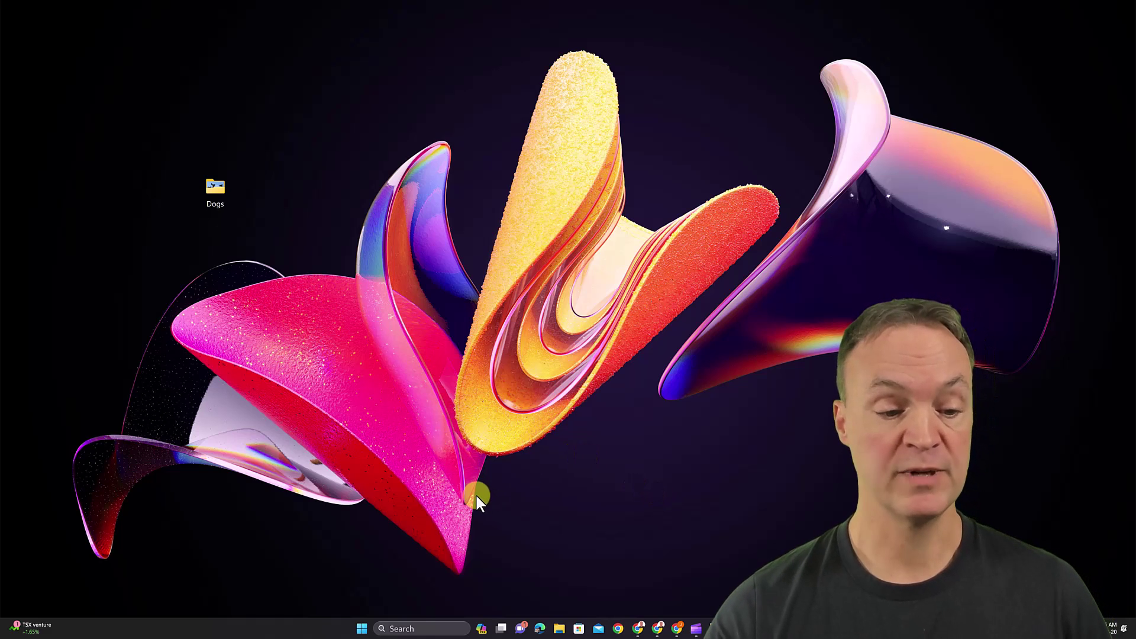
- Launch Photos and select IMG_0545.heic, then bring up its context menu
left_click(408, 628)
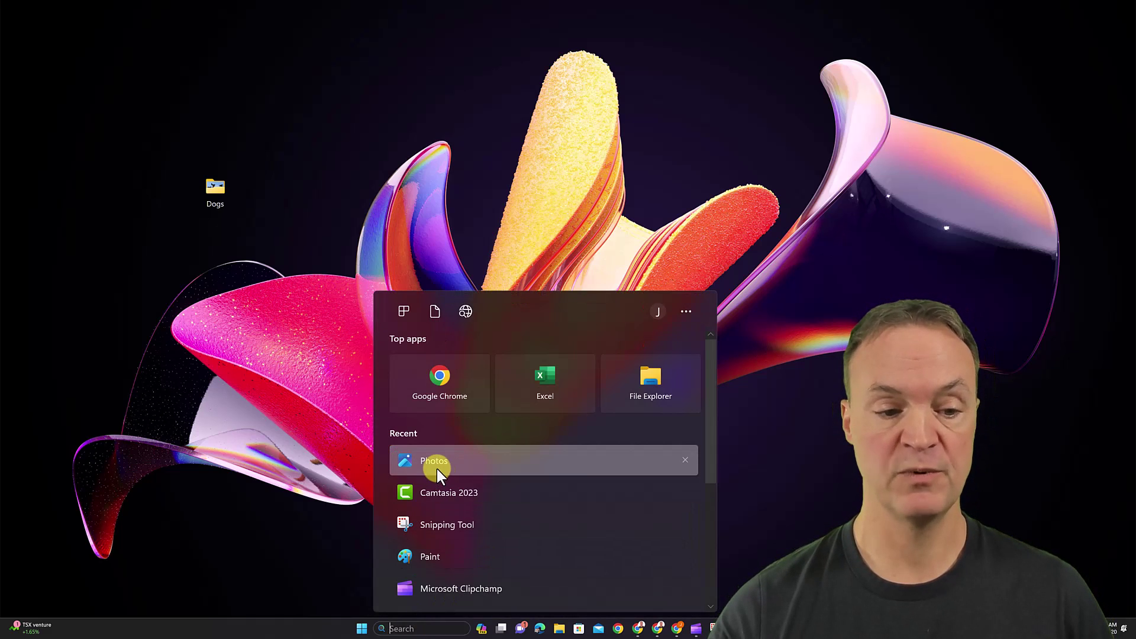
left_click(435, 468)
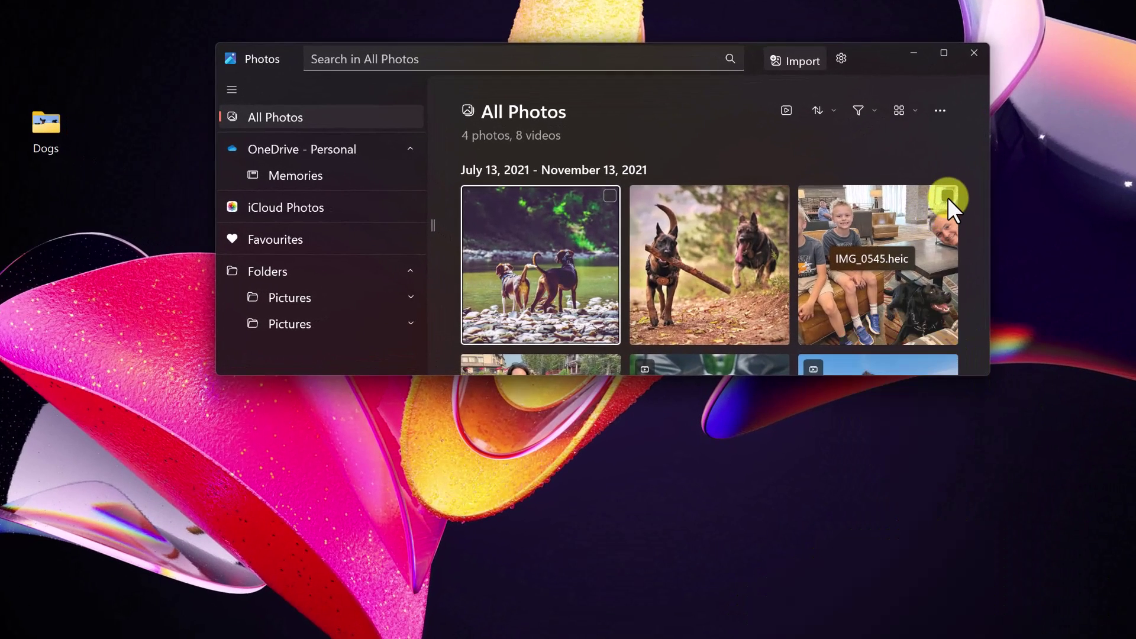
left_click(947, 197)
right_click(854, 217)
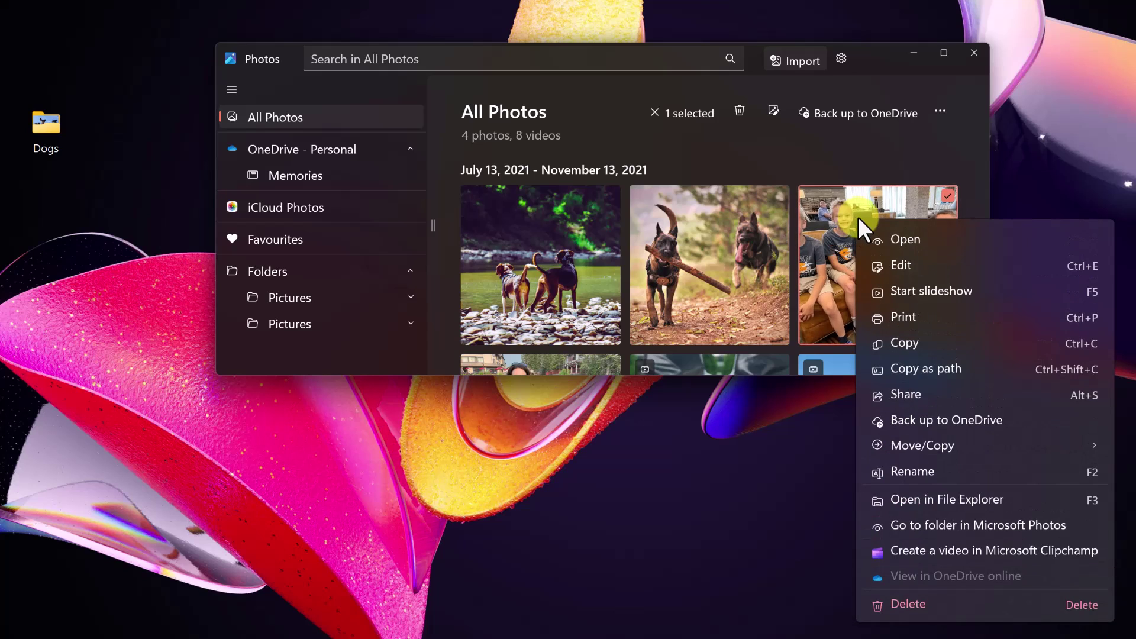
- Open IMG_0545.heic in the Photos editor, enlarge the window and dismiss the save-a-copy notice
left_click(908, 268)
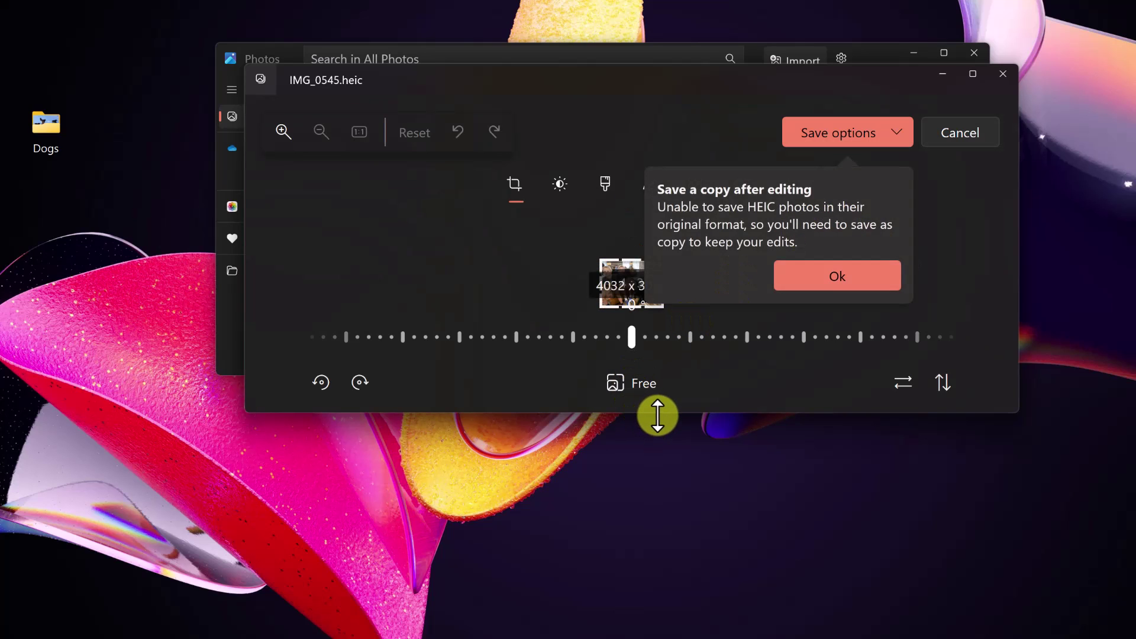
left_click_drag(657, 415, 639, 592)
left_click(885, 269)
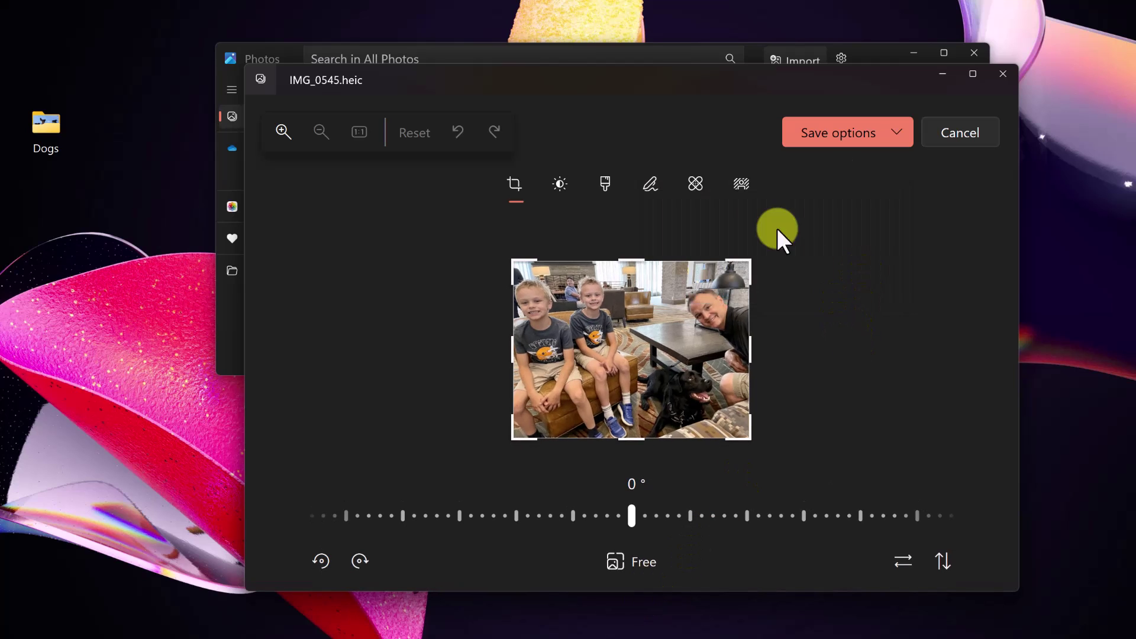
- Open the Background options and enable the background brush in Subtract mode
left_click(743, 185)
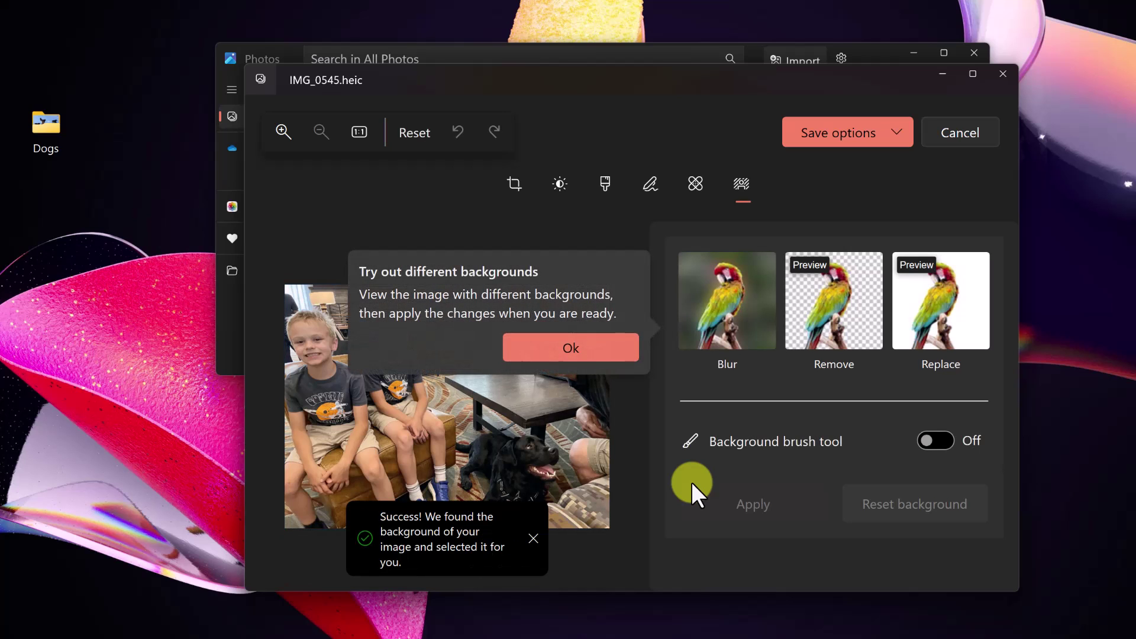
left_click(572, 351)
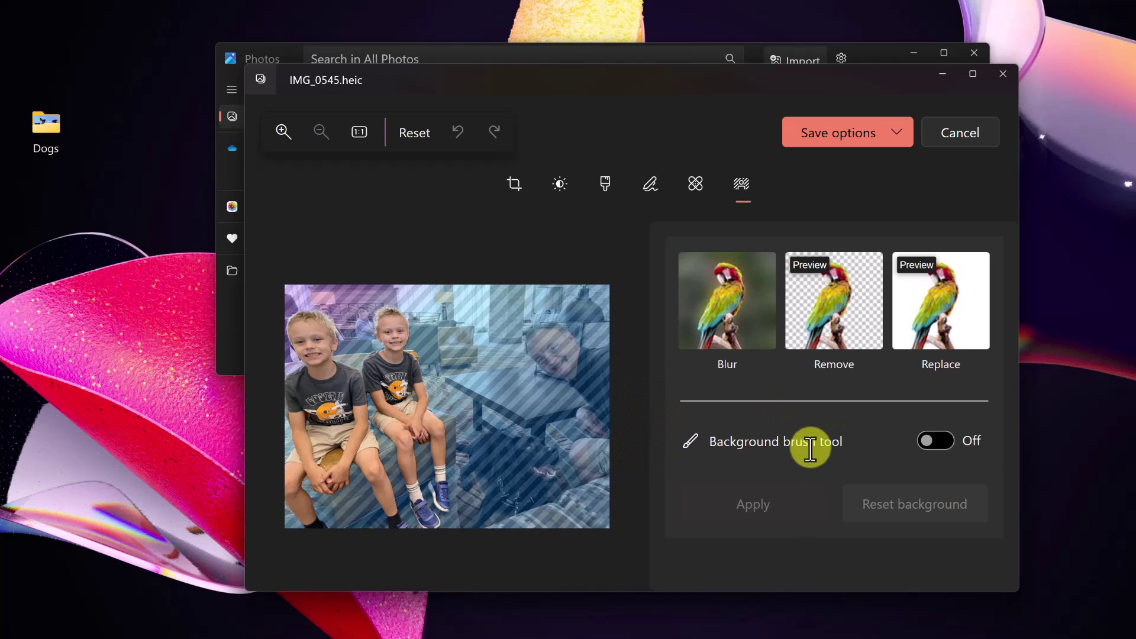
left_click(937, 444)
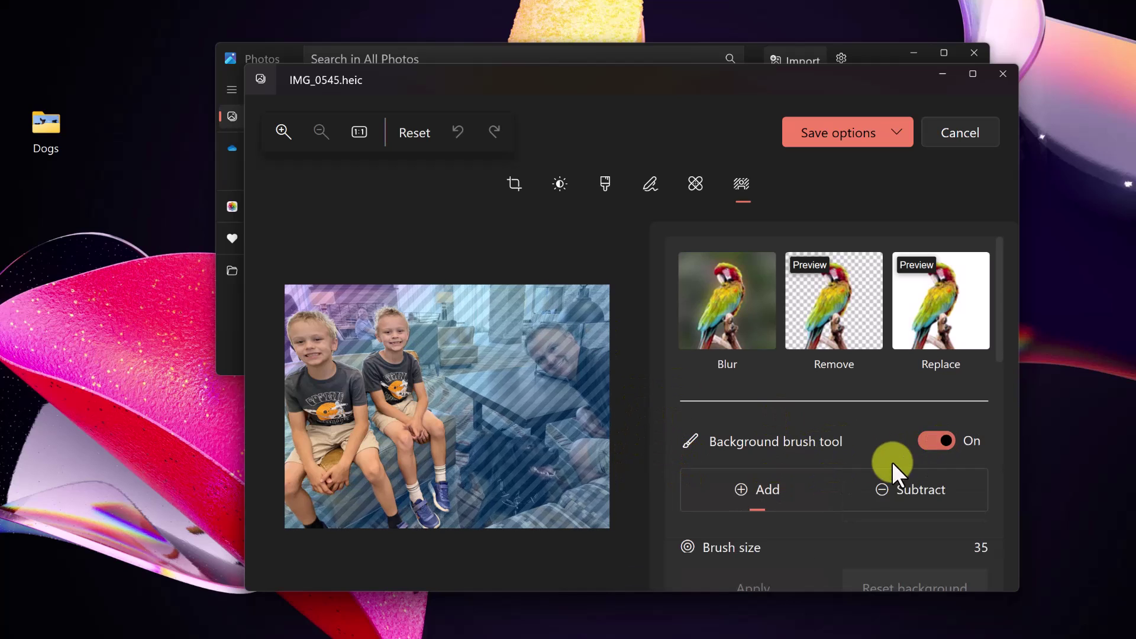
left_click(910, 497)
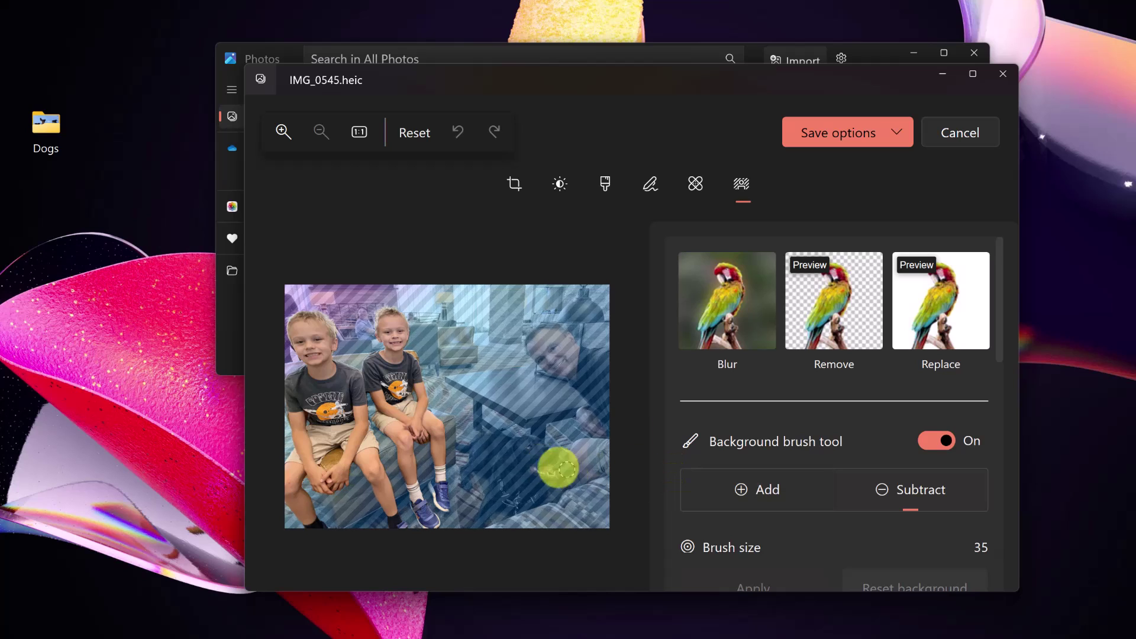
- Set brush size 43 and paint over the black dog to keep it in the foreground
scroll(731, 523, "down", 2)
left_click_drag(764, 486, 792, 486)
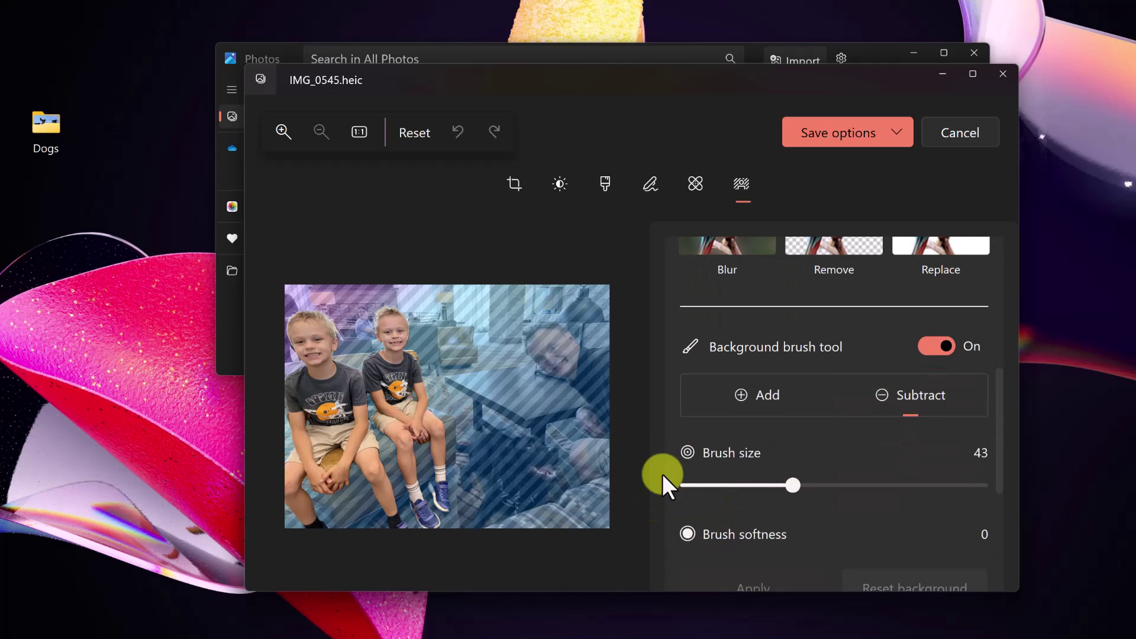
mouse_move(586, 466)
left_mouse_down()
mouse_move(541, 458)
mouse_move(519, 482)
mouse_move(489, 431)
mouse_move(464, 438)
mouse_move(477, 520)
mouse_move(495, 493)
mouse_move(540, 496)
mouse_move(547, 452)
mouse_move(527, 473)
mouse_move(498, 451)
mouse_move(515, 483)
mouse_move(520, 464)
mouse_move(519, 486)
mouse_move(489, 459)
left_mouse_up()
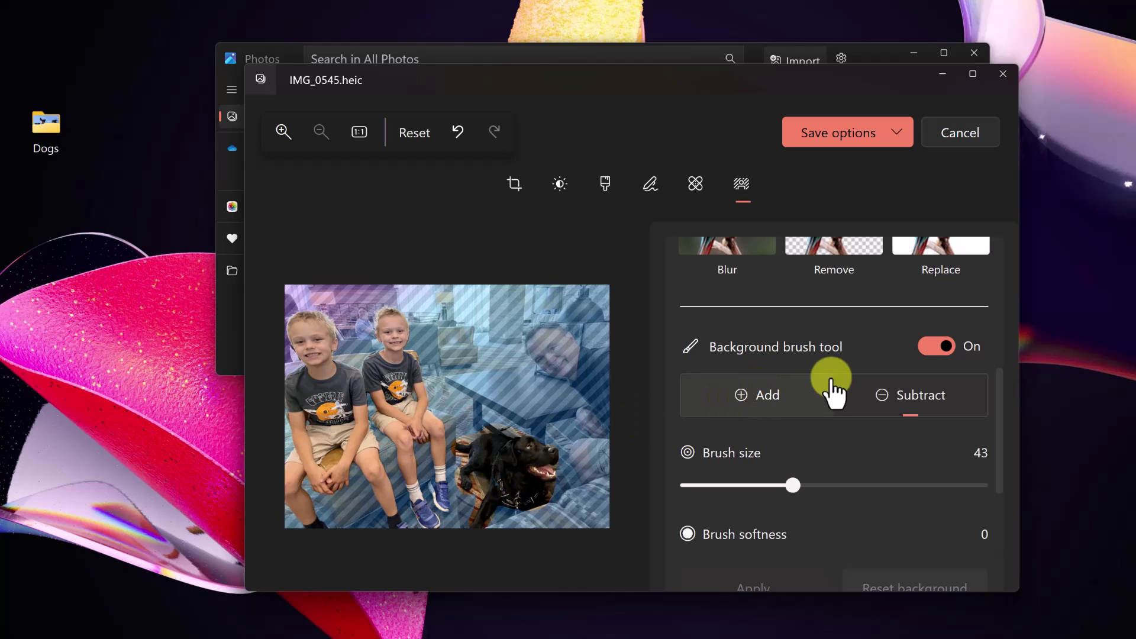
scroll(841, 394, "up", 2)
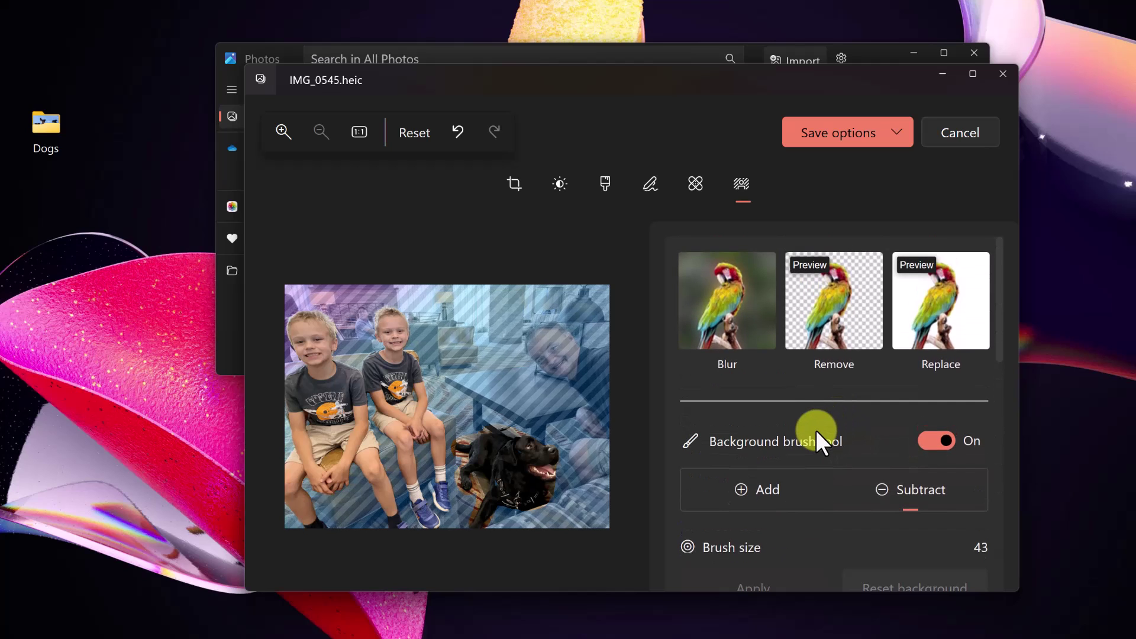
scroll(816, 431, "down", 2)
scroll(819, 488, "down", 1)
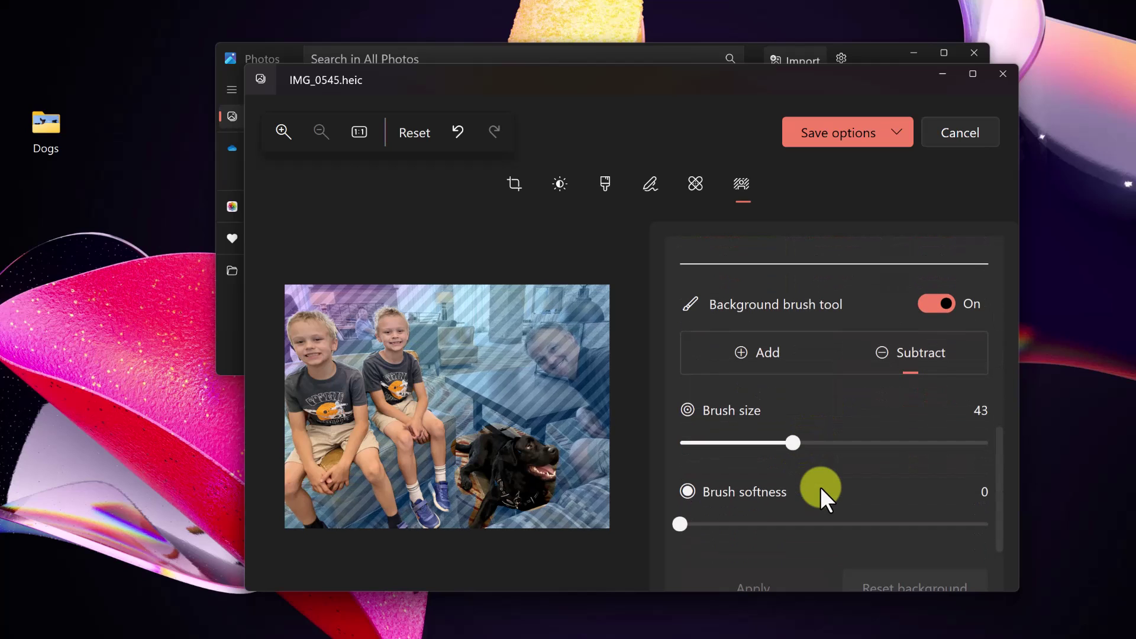
scroll(820, 486, "up", 3)
- Blur the background at intensity 62, then preview it with the background removed
left_click(728, 331)
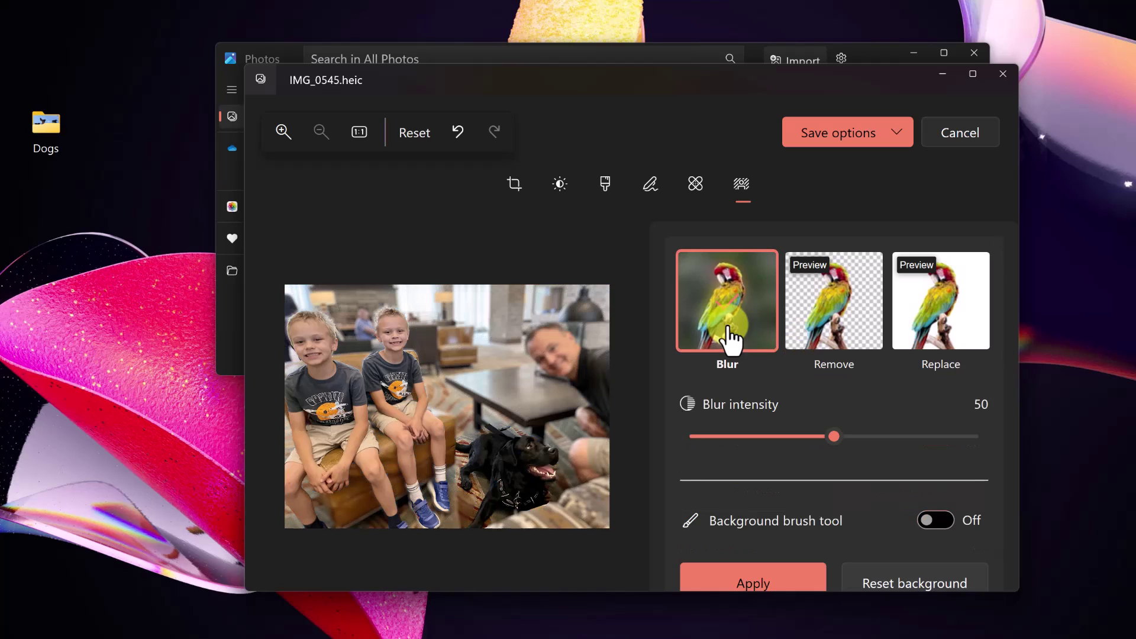
left_click_drag(823, 438, 869, 438)
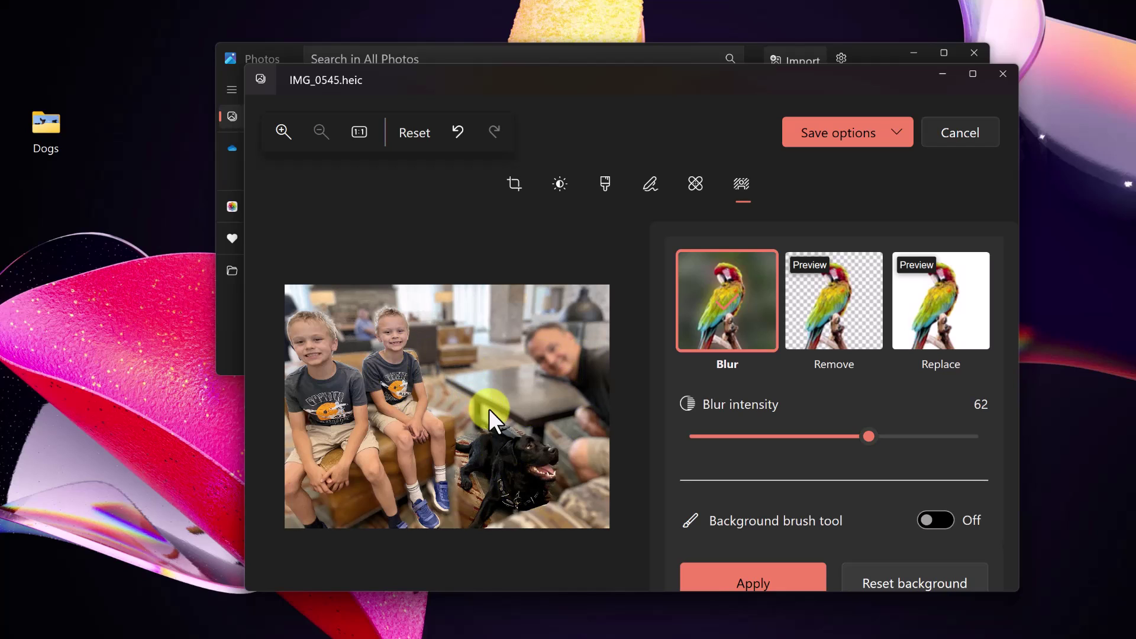
left_click(847, 325)
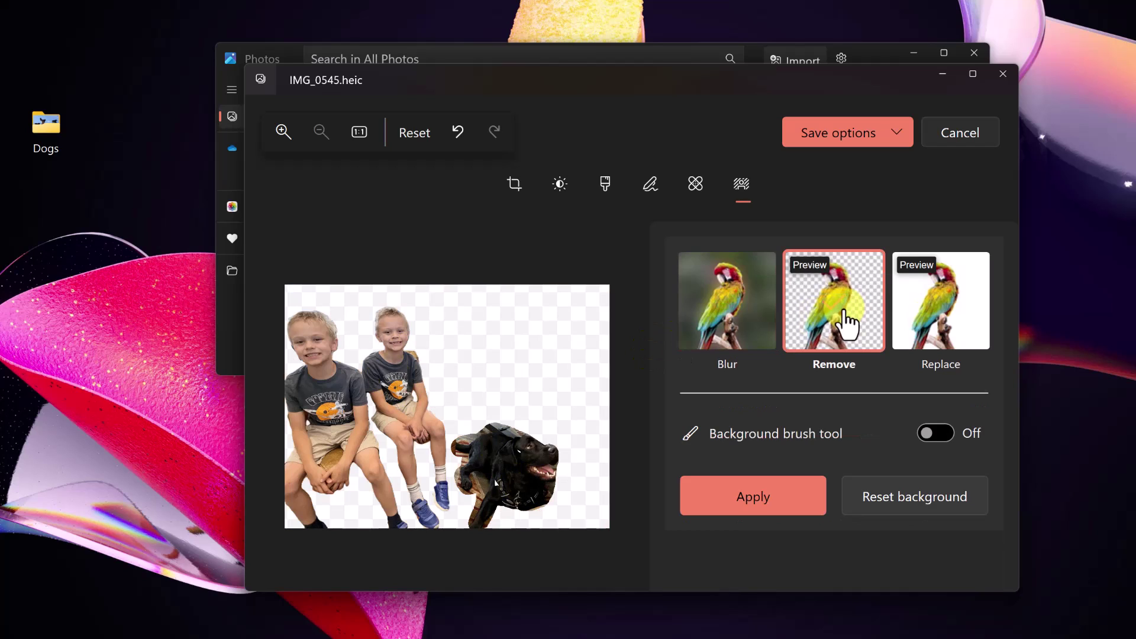
- Replace the background with a teal colour, shifting the hue slider toward cyan
left_click(944, 334)
scroll(905, 440, "down", 2)
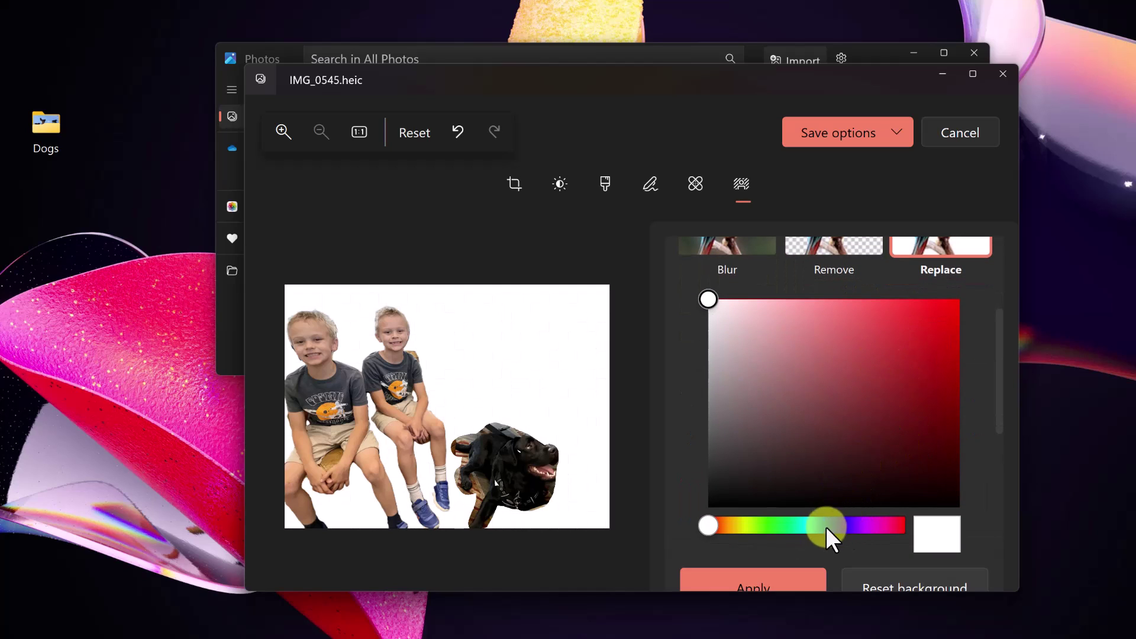
left_click_drag(782, 527, 805, 526)
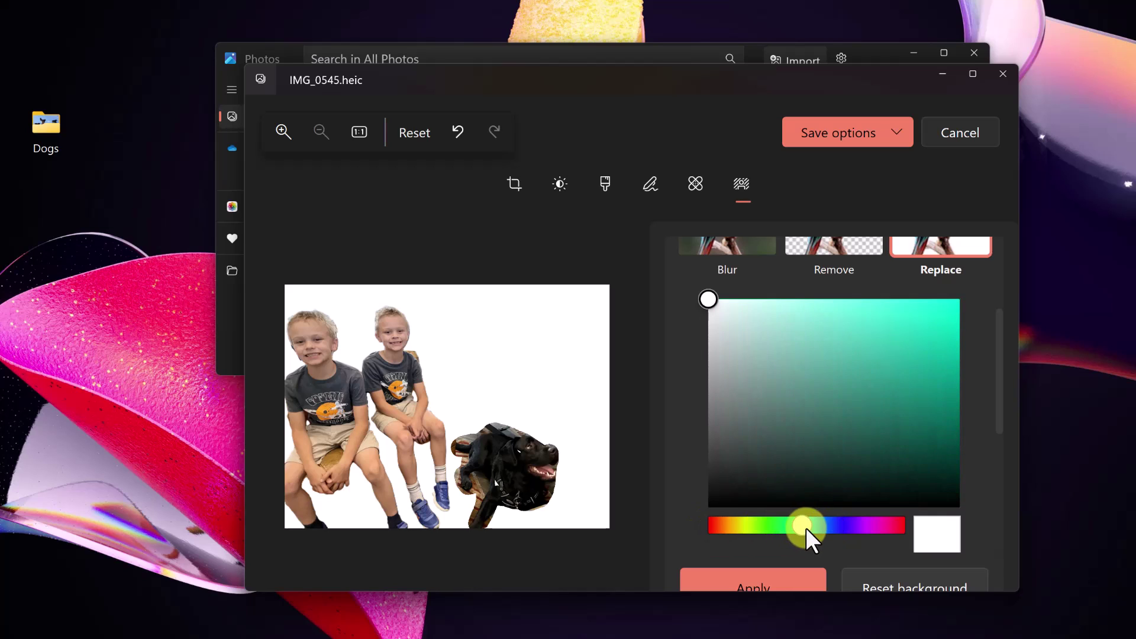
left_click(905, 363)
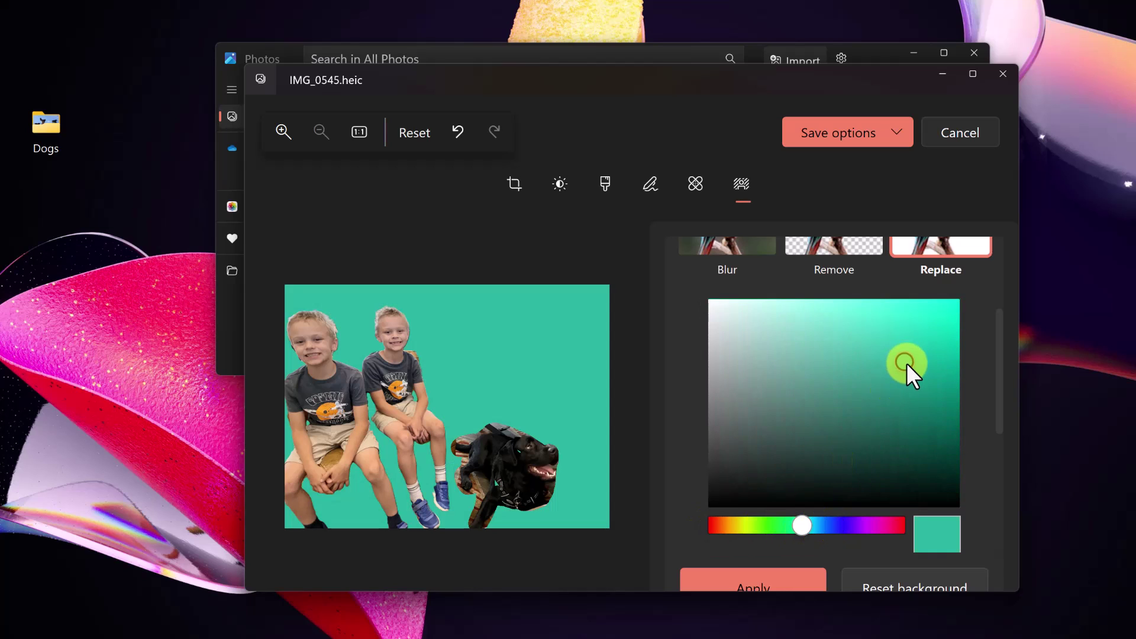
scroll(864, 397, "down", 1)
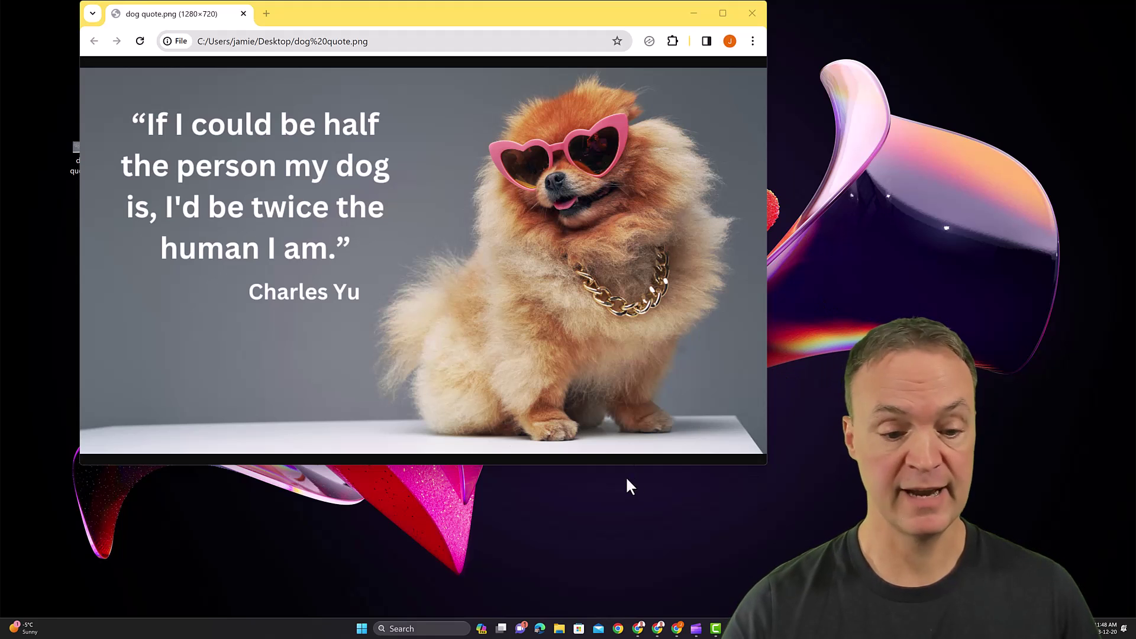
- Launch Snipping Tool from Search and snip a rectangle around the dog quote image
left_click(428, 629)
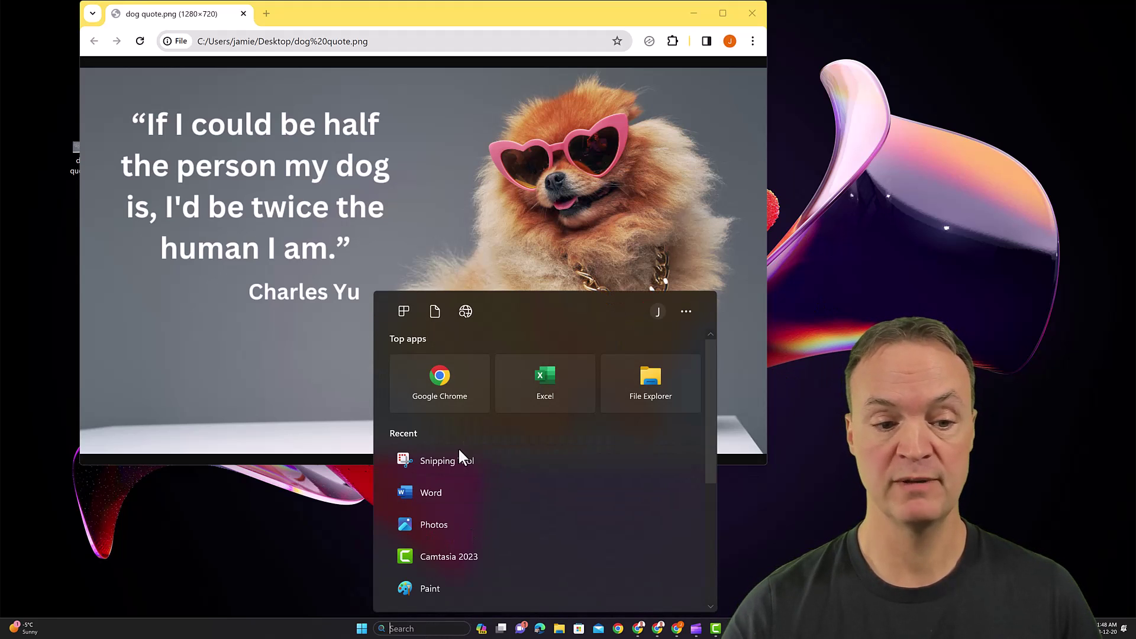
left_click(469, 462)
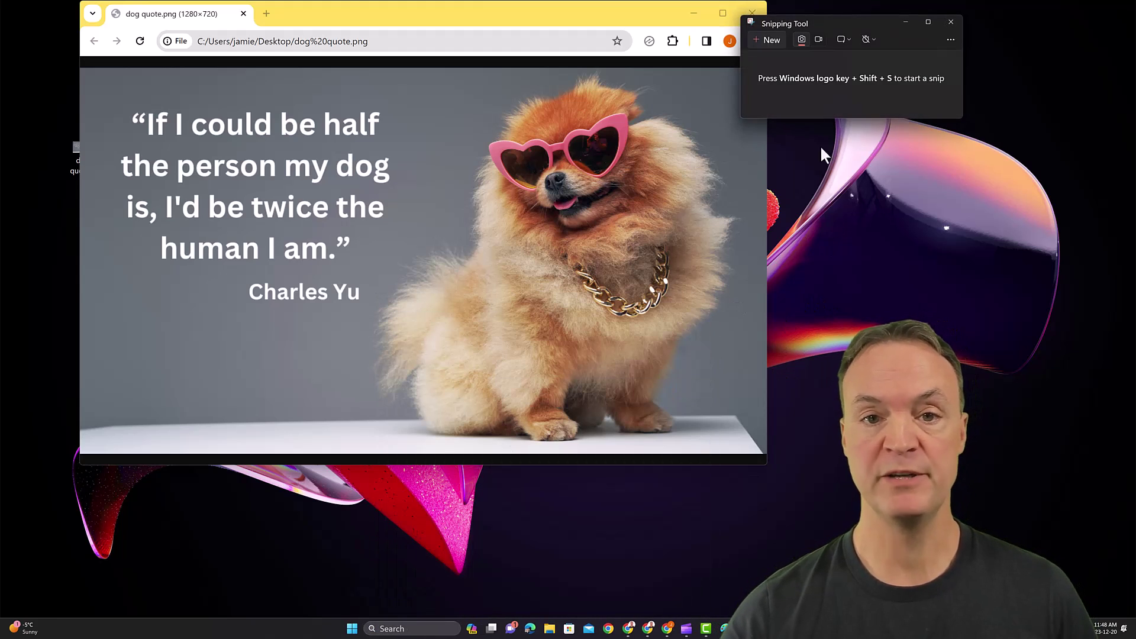
left_click(771, 45)
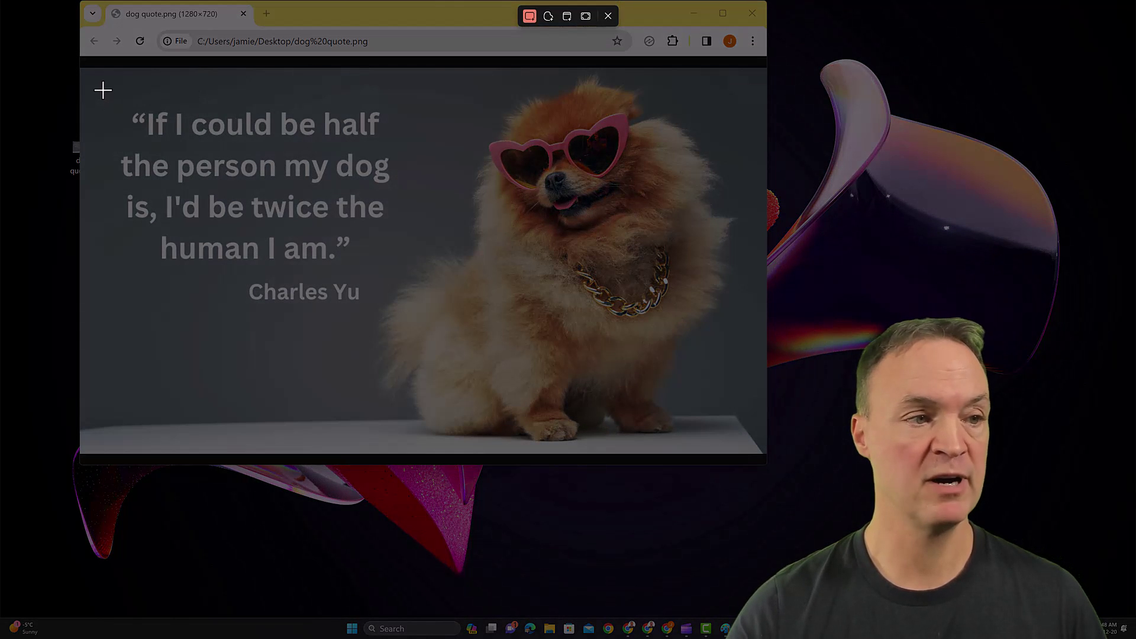
left_click_drag(97, 76, 752, 443)
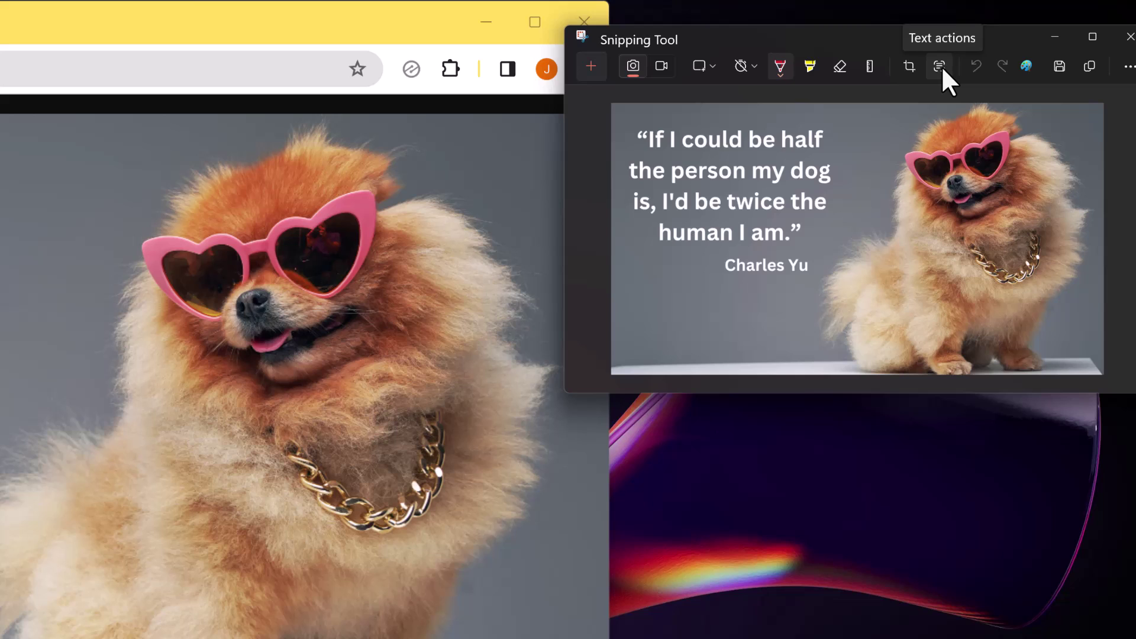
- Detect the snip's text with Text actions and copy all of it
left_click(941, 66)
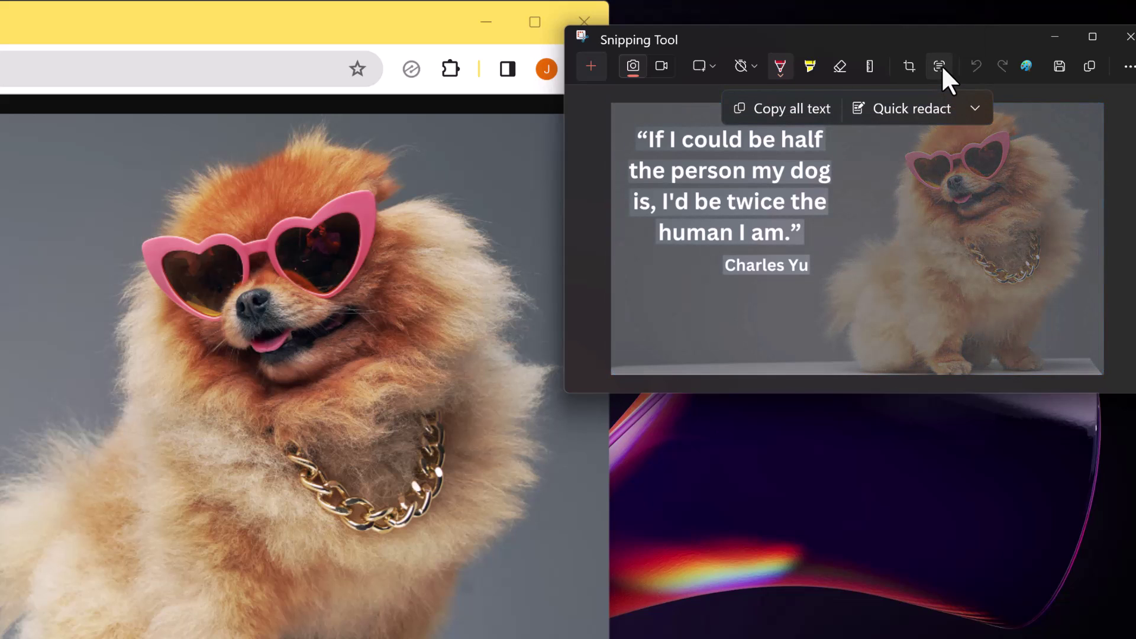
left_click(787, 109)
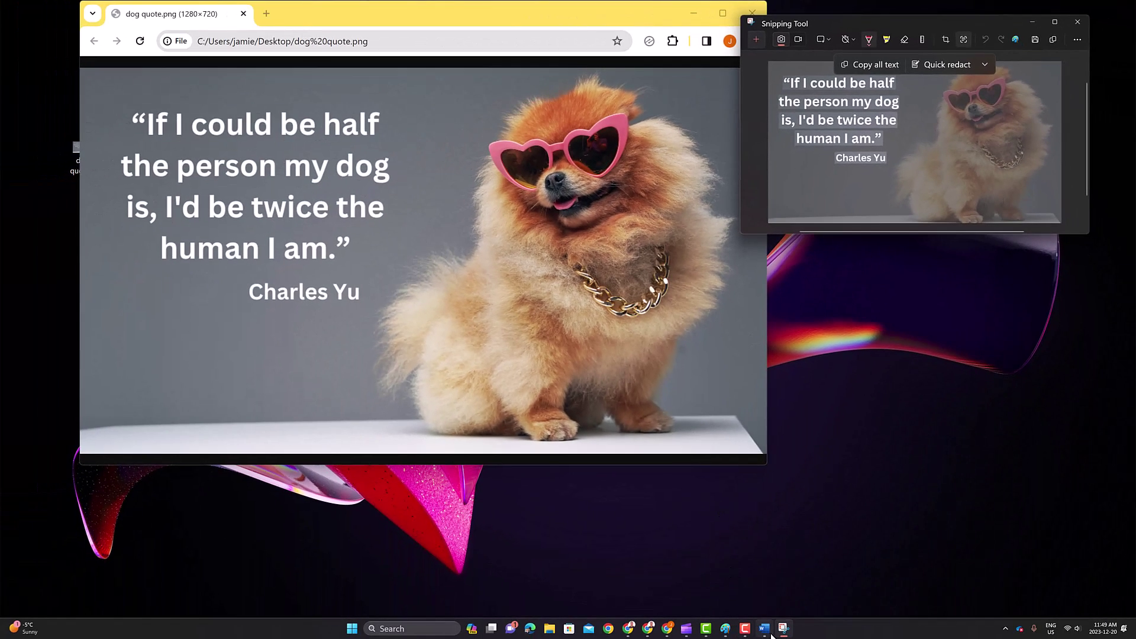
- Paste the copied dog quote into the blank Word Document1
left_click(766, 630)
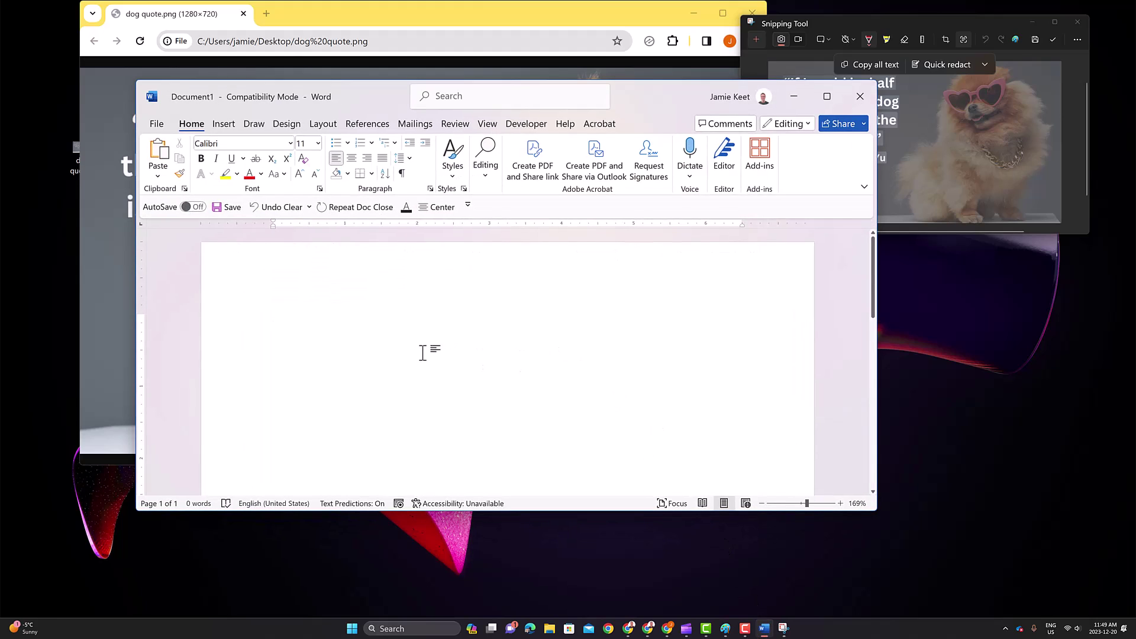
type("\"If I could be half the person my dog is, I'd be twice the human I am.\" Charles Yu")
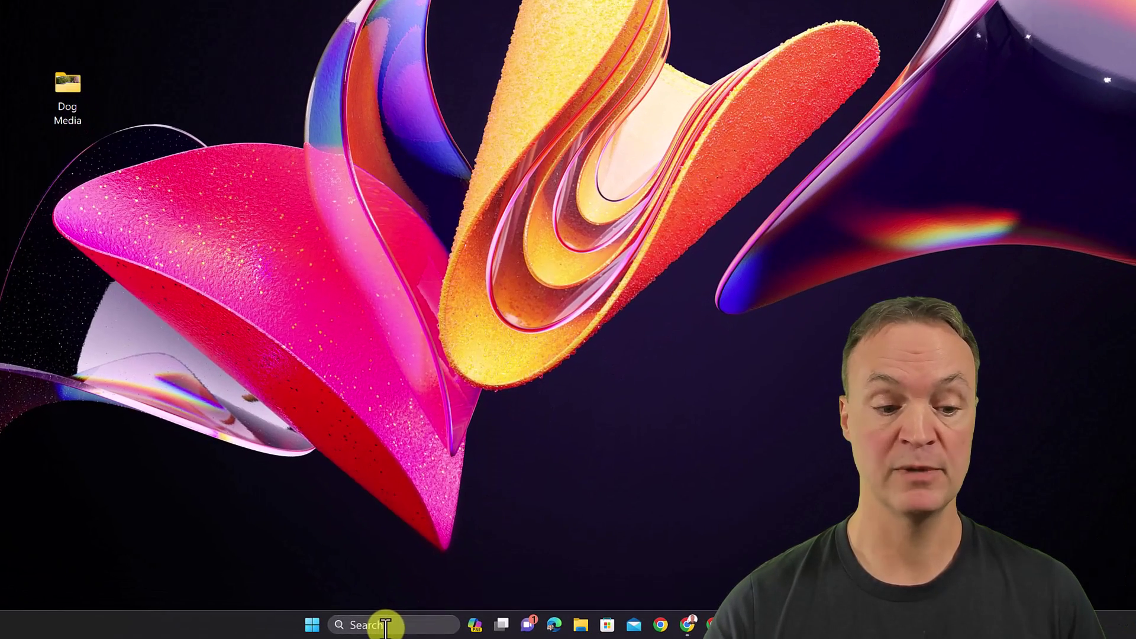
- Launch Microsoft Clipchamp from the Recent list in Windows Search
left_click(385, 624)
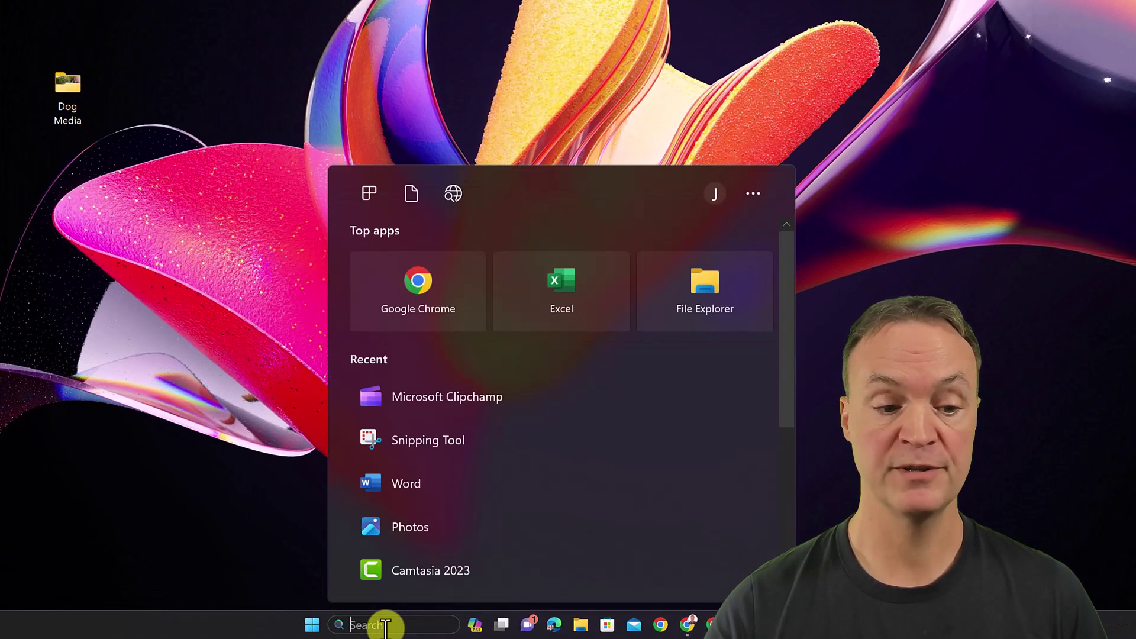
left_click(508, 407)
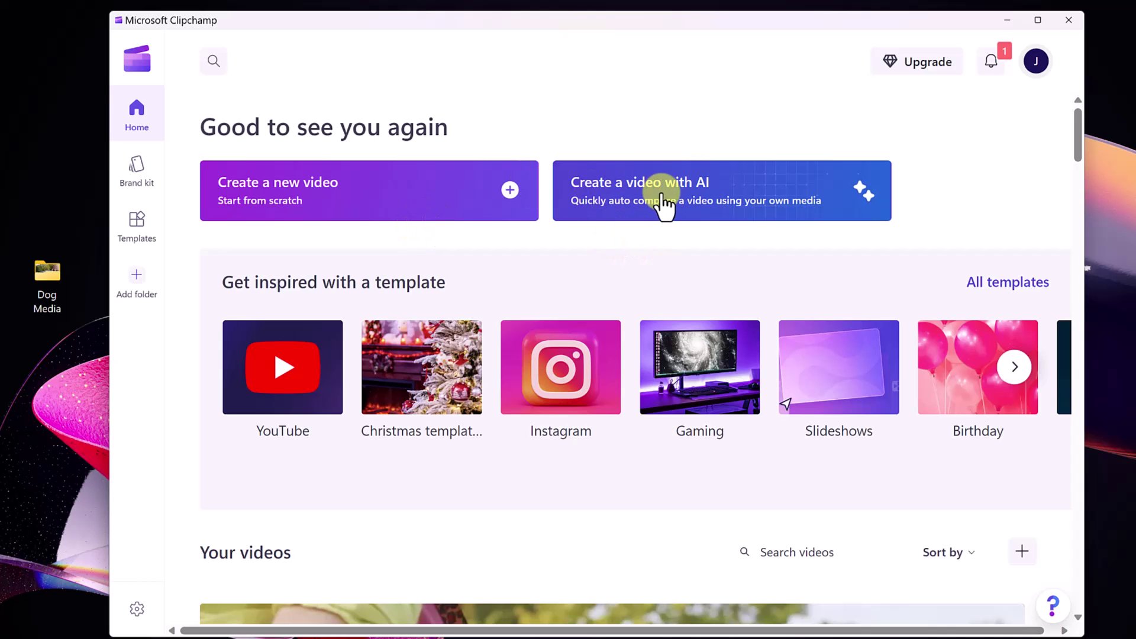
- Start an AI video titled 'Dog Stuff' and upload six files from the Dog Media folder
left_click(666, 204)
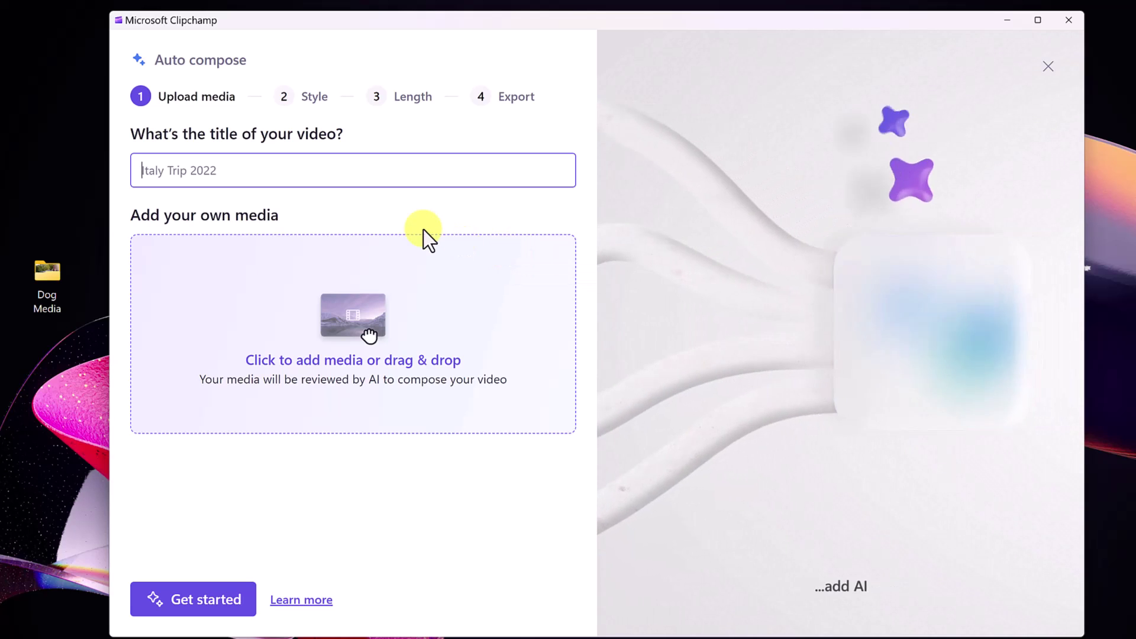
type("Dog Stuff")
left_click(338, 240)
left_click(788, 444)
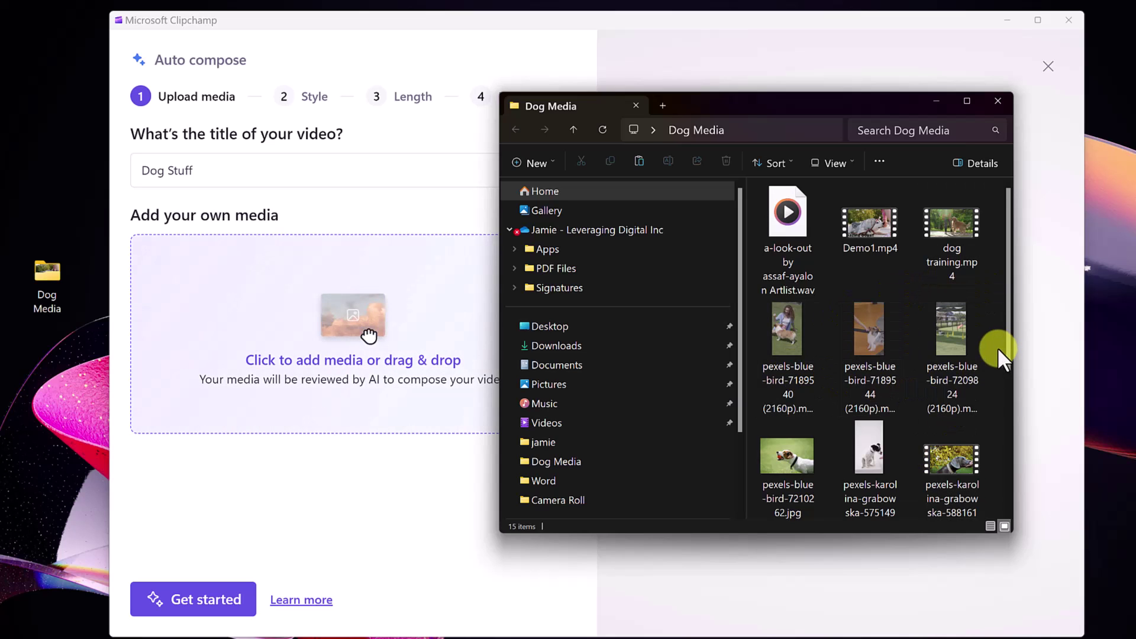
mouse_move(997, 347)
left_mouse_down()
mouse_move(774, 198)
mouse_move(332, 278)
left_mouse_up()
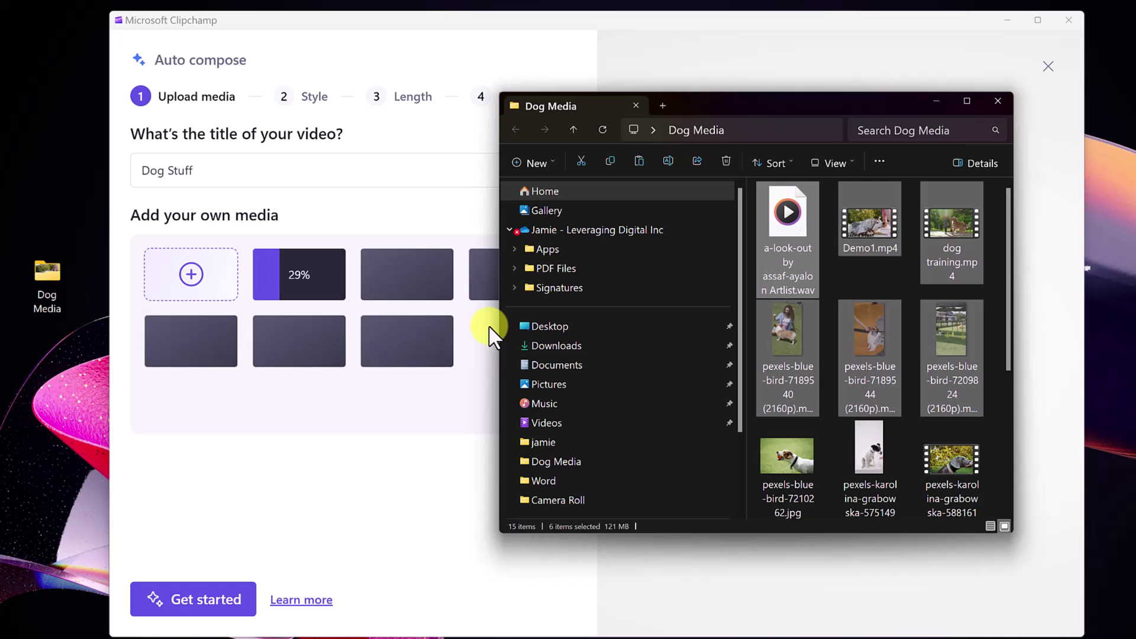
left_click(998, 101)
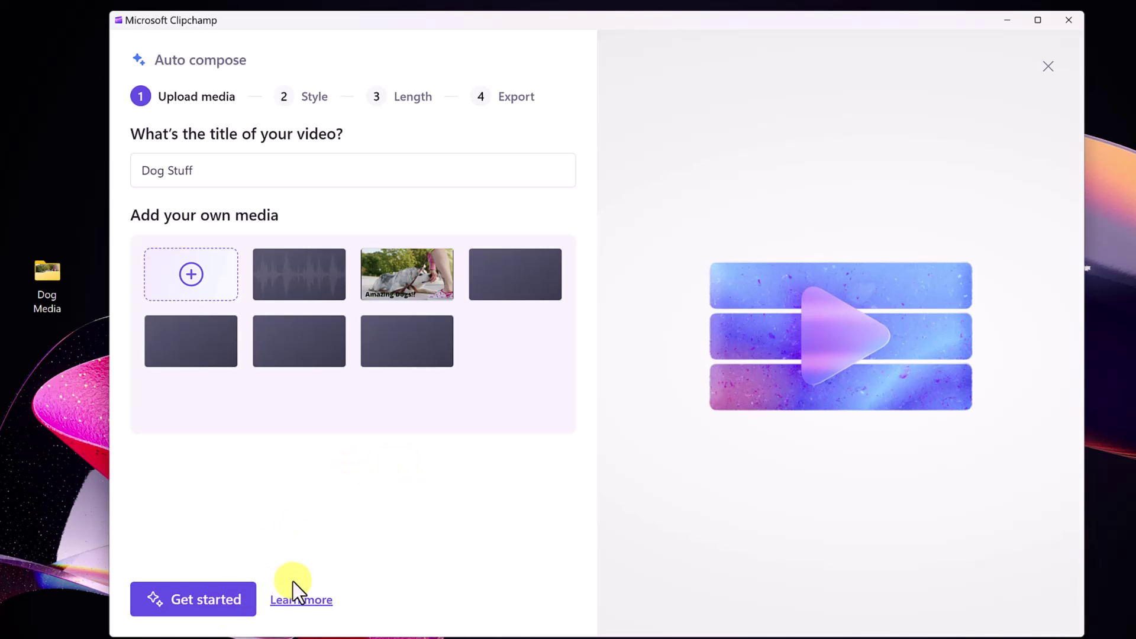
- Reject Organic and Vibrant to keep Playful, and choose a length under 30 seconds
left_click(223, 599)
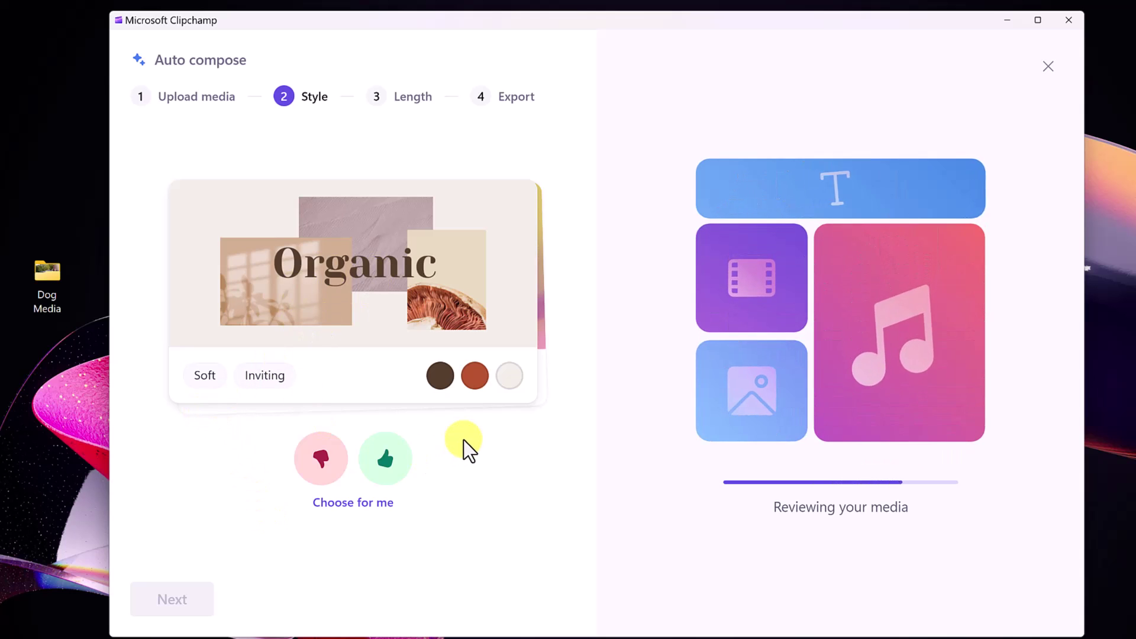
left_click(320, 468)
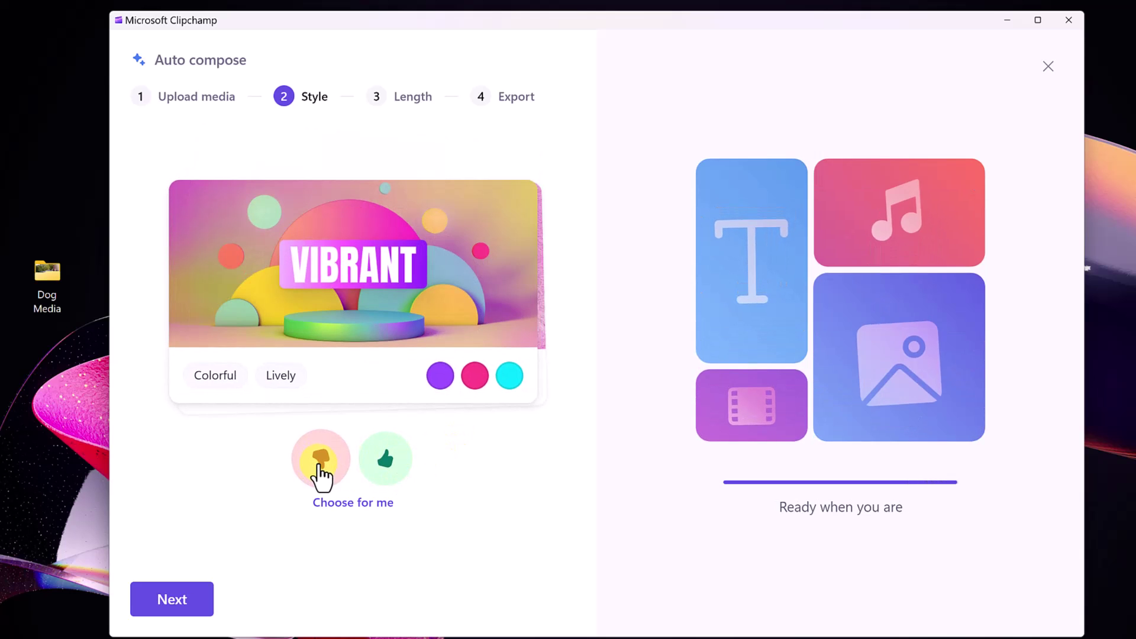
left_click(320, 468)
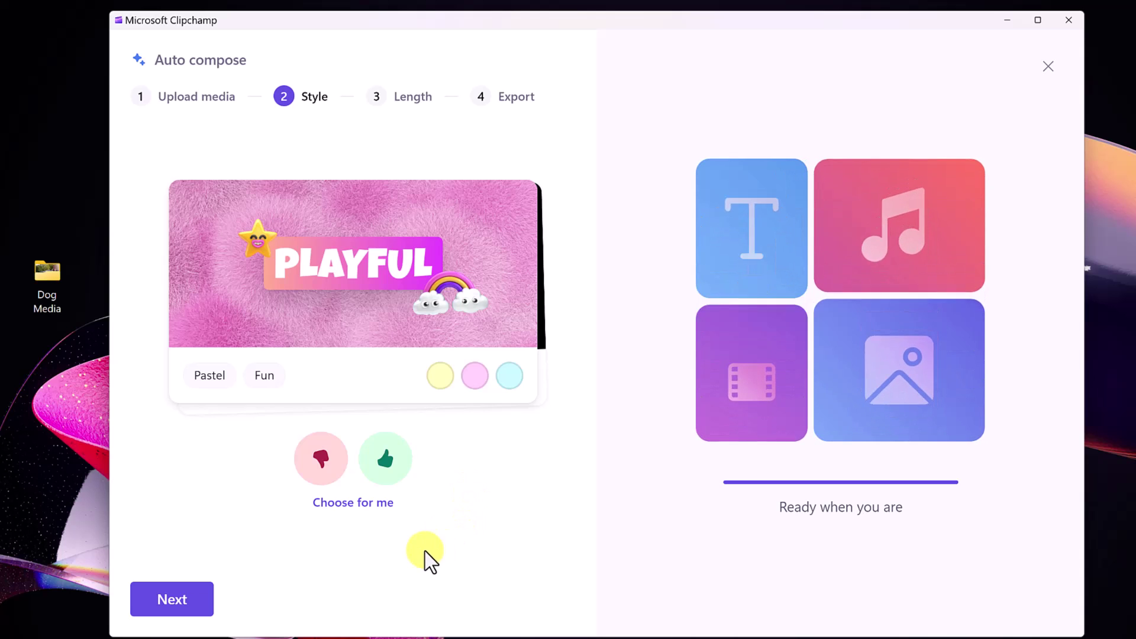
left_click(379, 503)
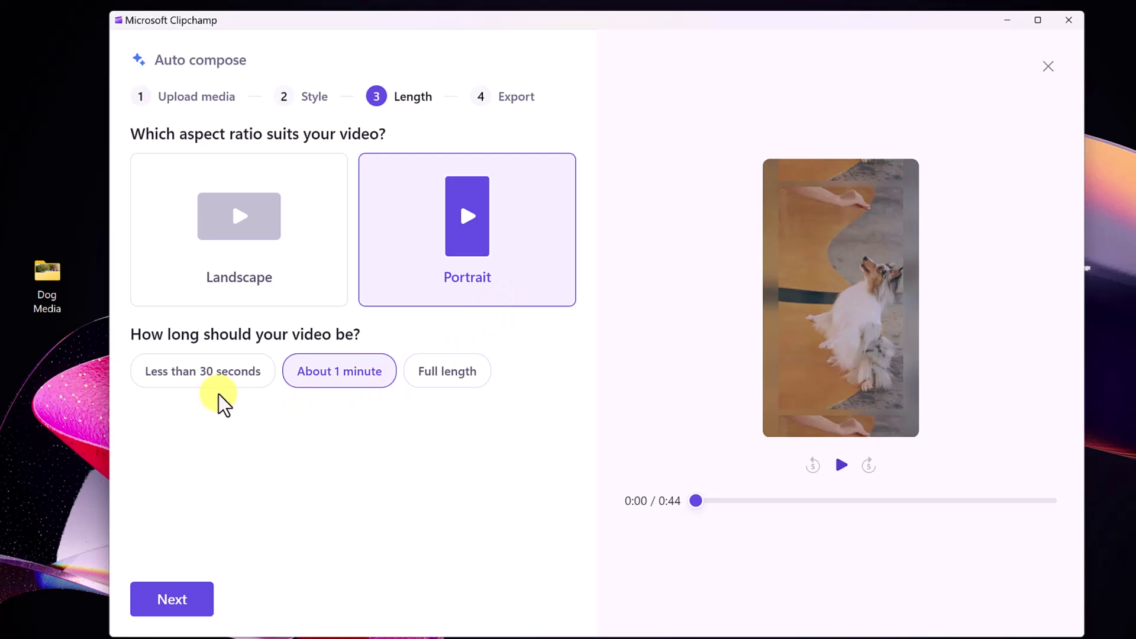
left_click(231, 386)
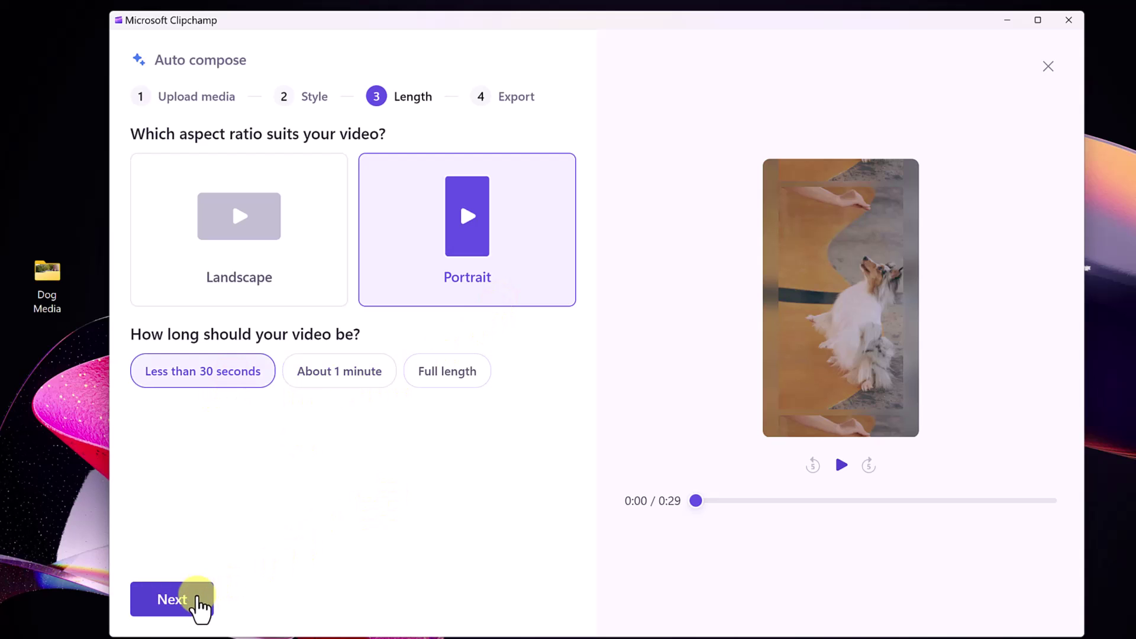
left_click(211, 601)
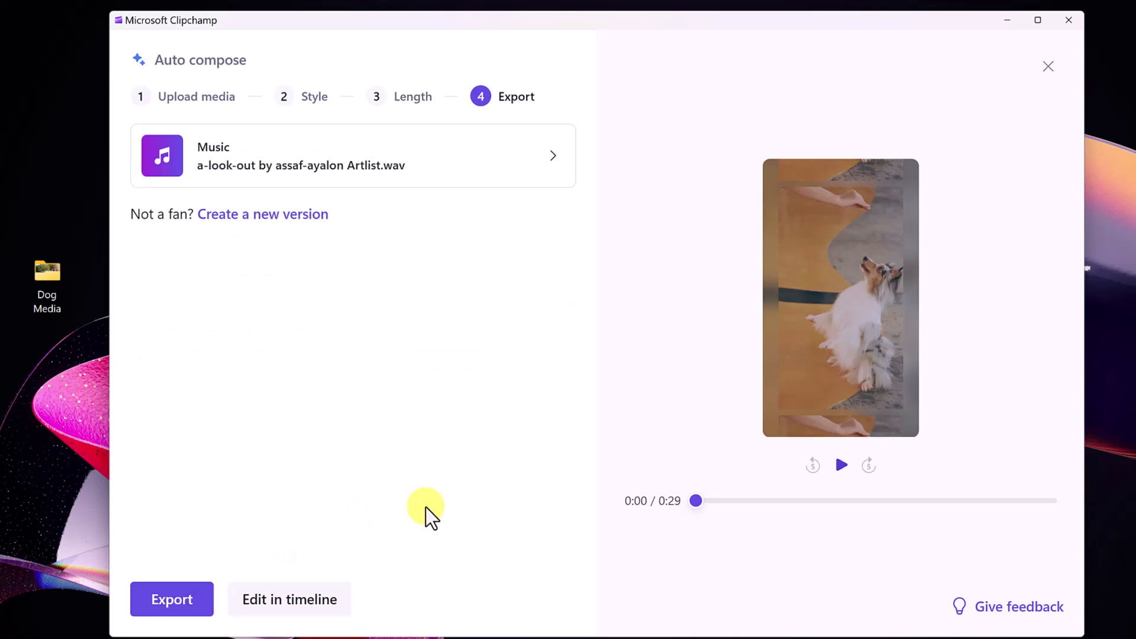
left_click(840, 466)
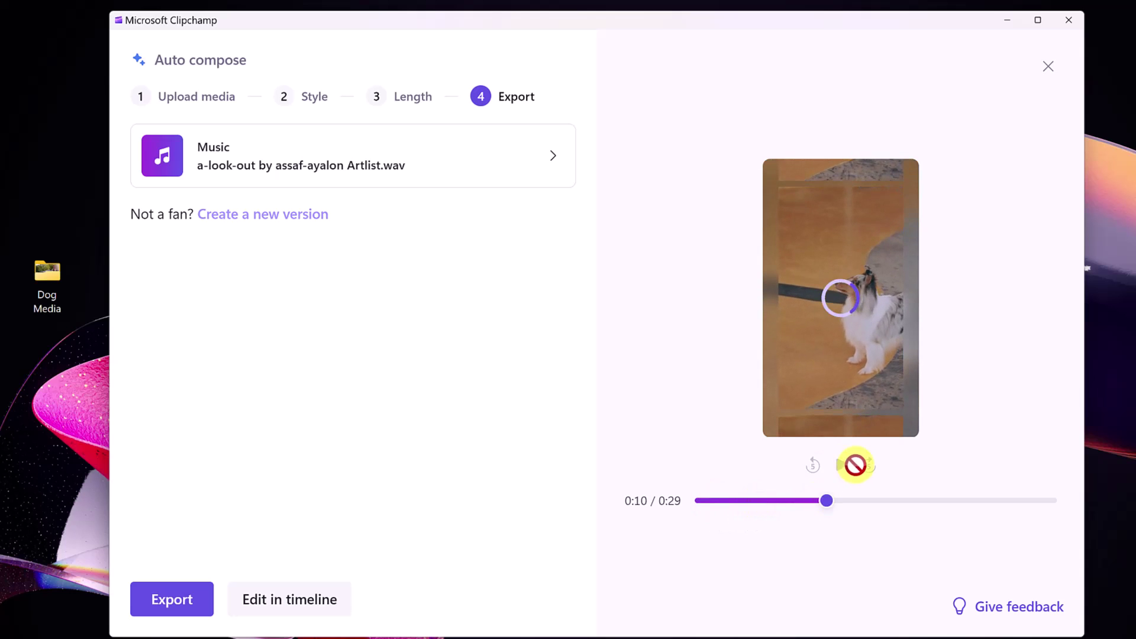
left_click(841, 467)
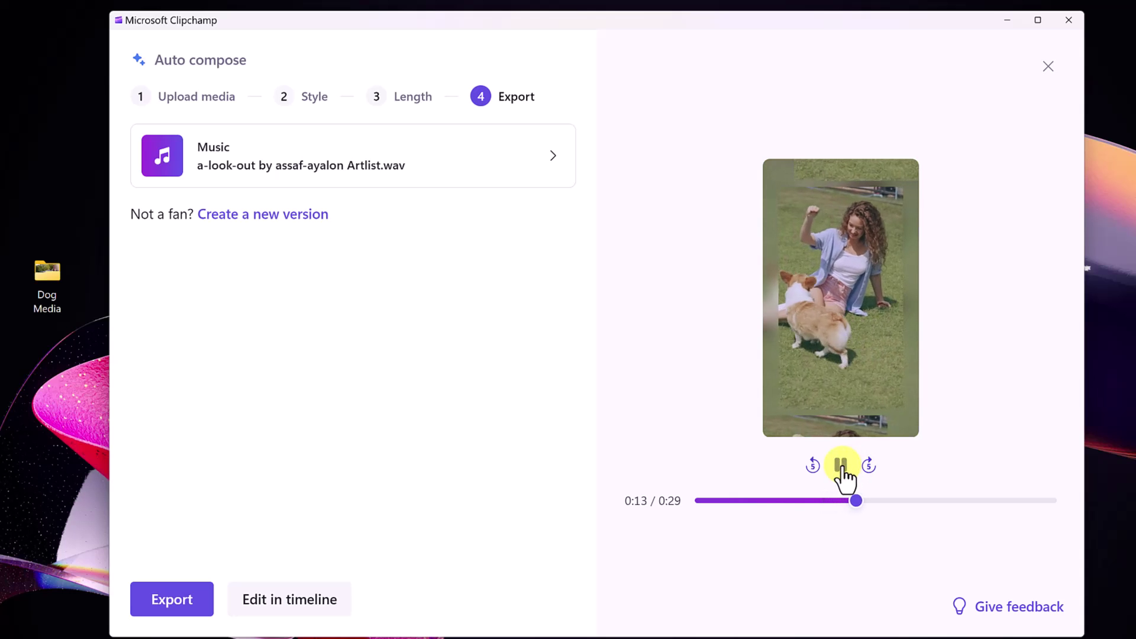
left_click(840, 466)
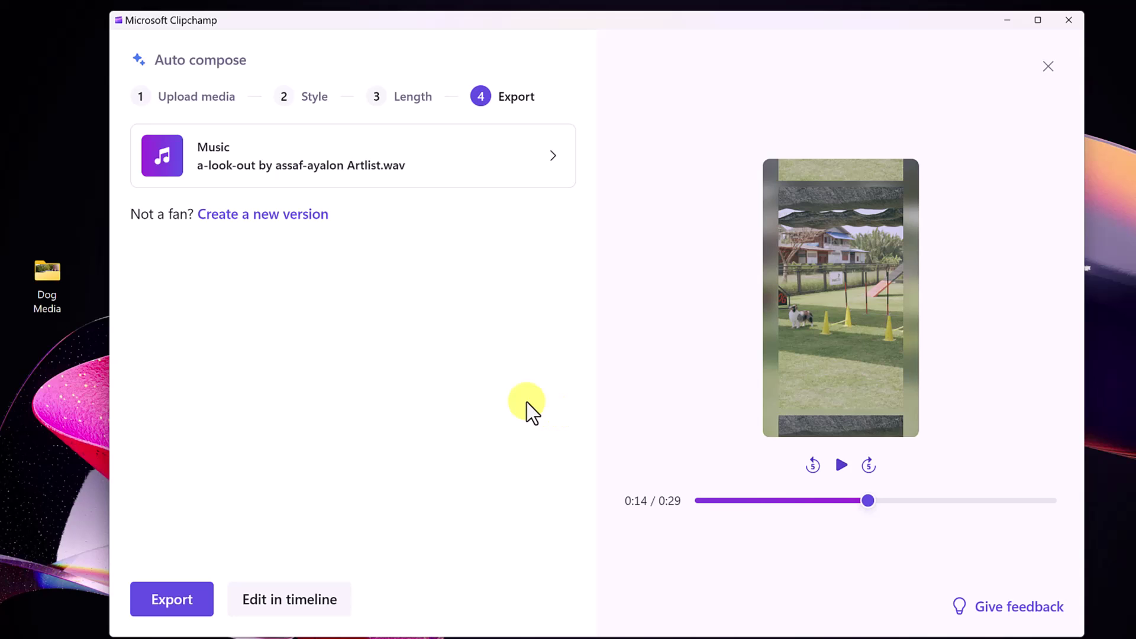
- Export the composed AI dog video from Clipchamp
left_click(171, 602)
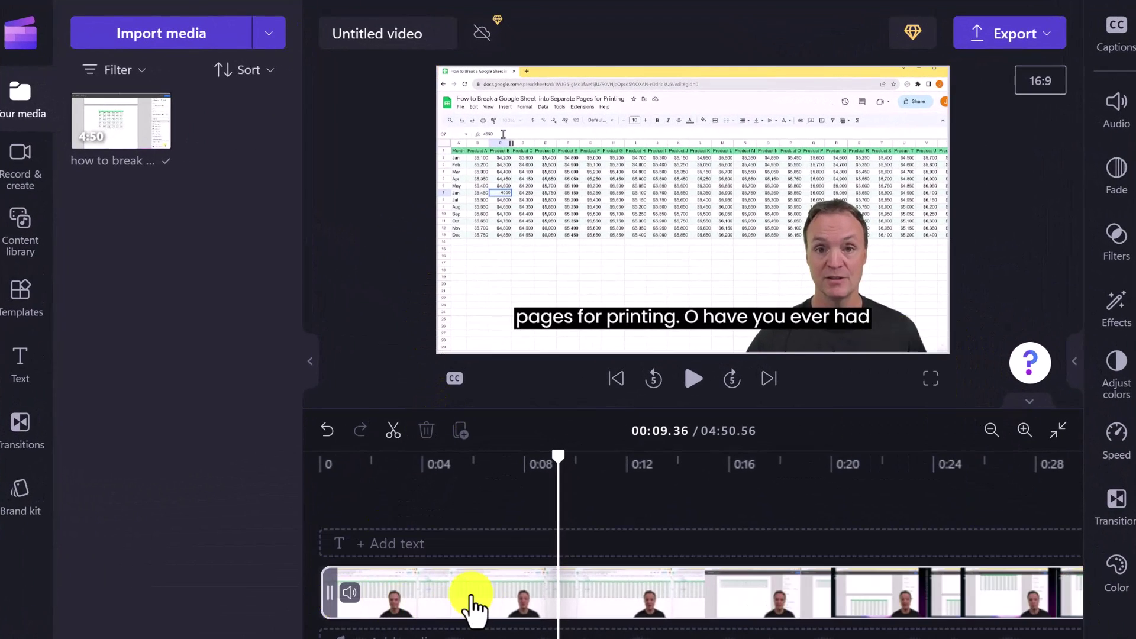
- Preview the spreadsheet tutorial clip's captions, then show its timestamped transcript in the Captions panel
left_click(515, 598)
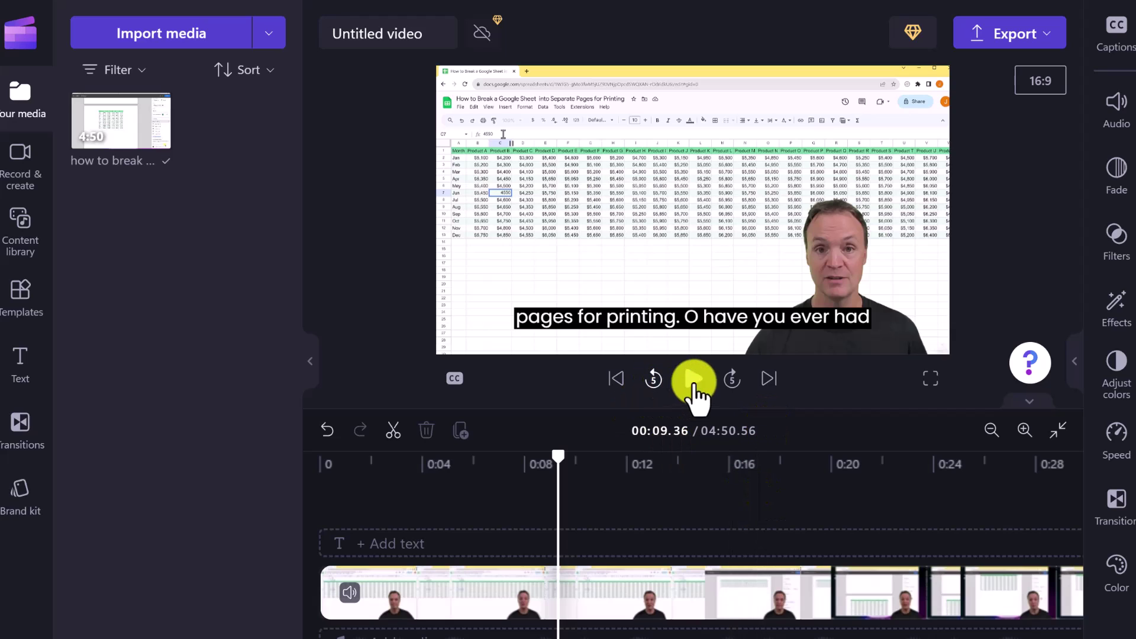
left_click(692, 380)
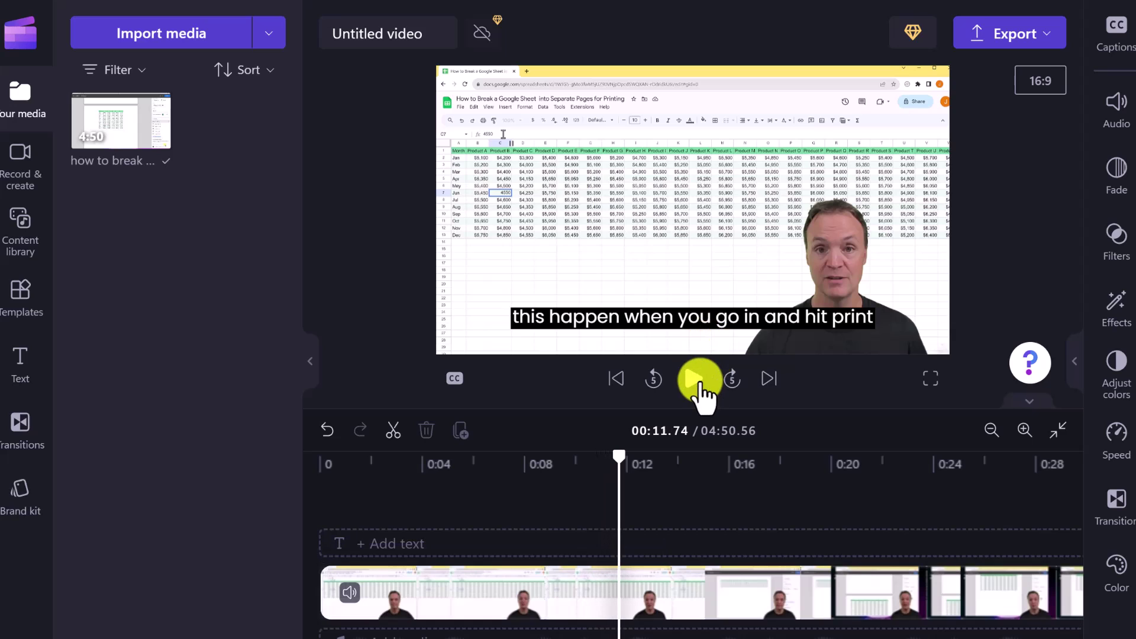
left_click(693, 379)
left_click(1119, 42)
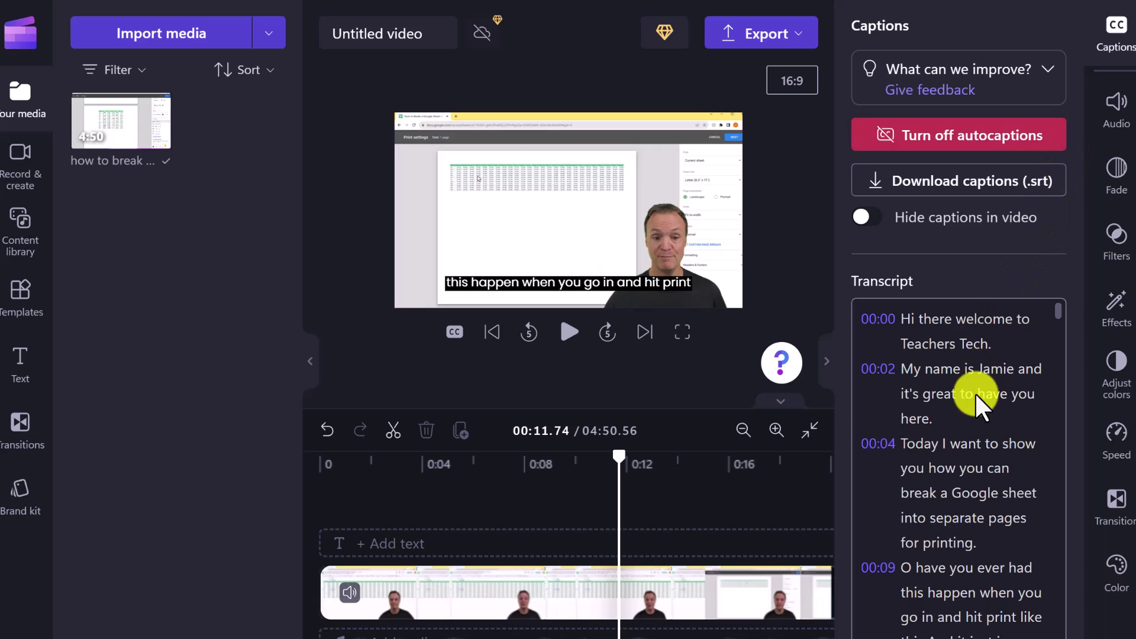
- Download the tutorial transcript as an .srt file and enable Hide captions in video
scroll(965, 417, "down", 2)
scroll(964, 418, "down", 1)
scroll(965, 418, "down", 3)
scroll(964, 421, "down", 4)
left_click(927, 189)
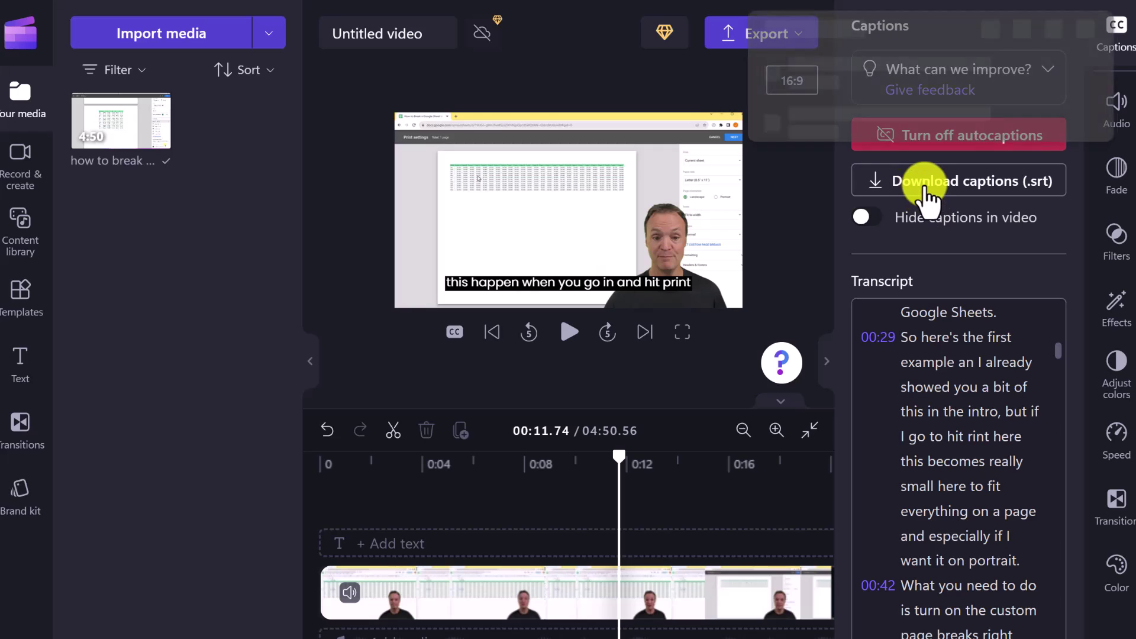
left_click(1089, 26)
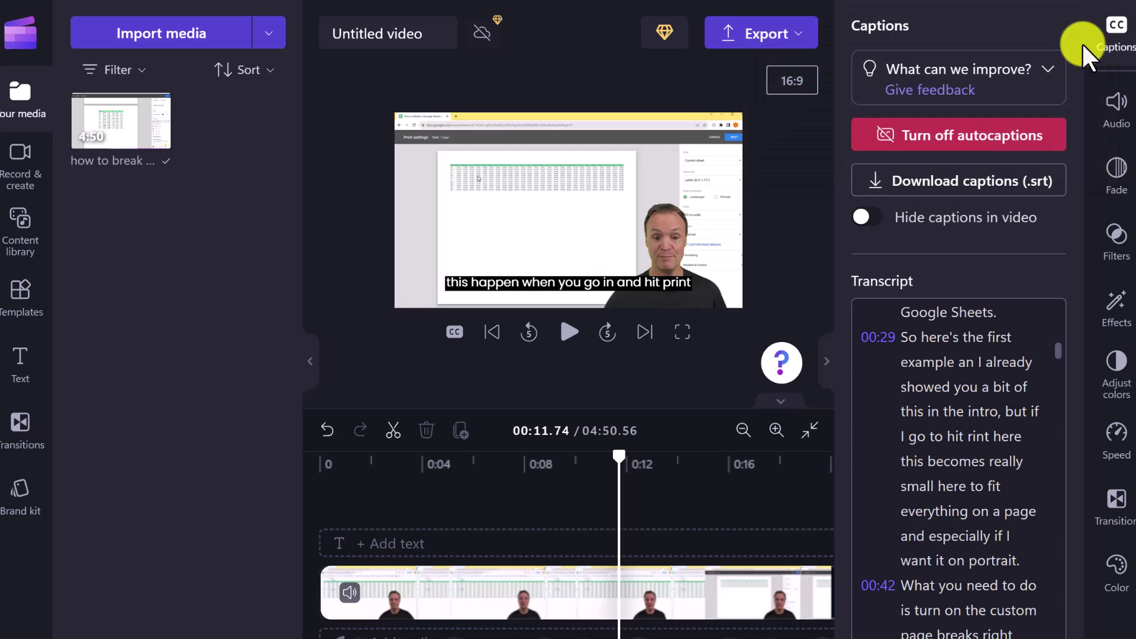
left_click(867, 219)
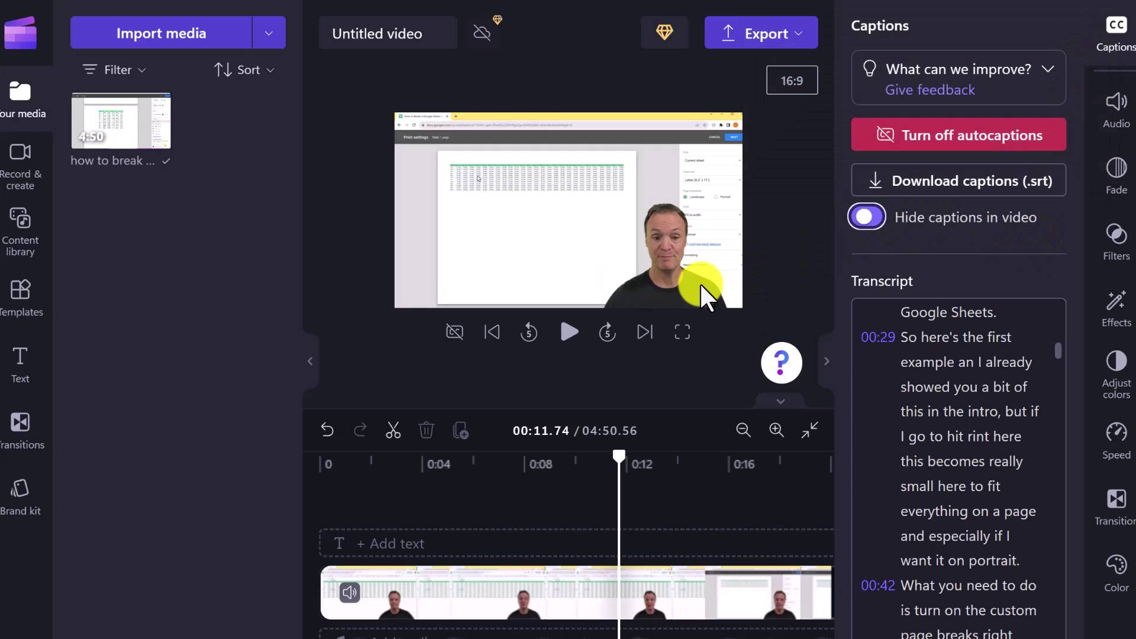